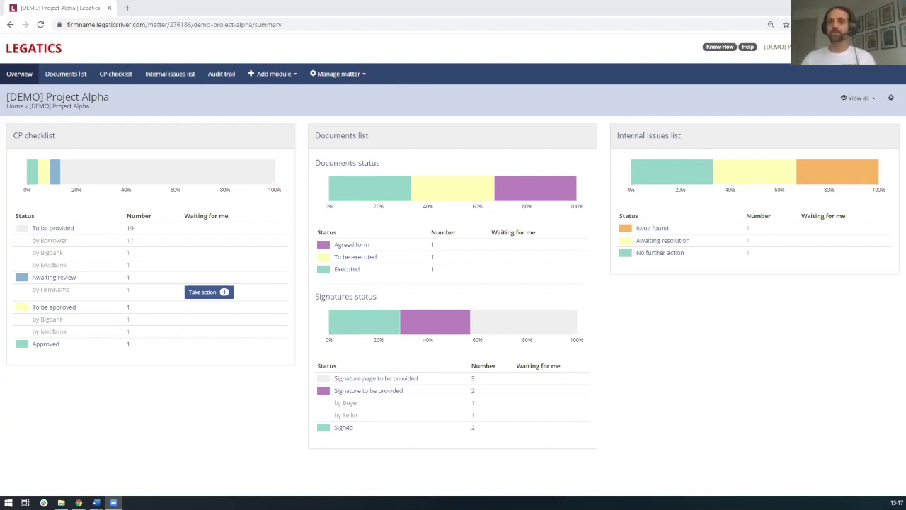
key(alt+Tab)
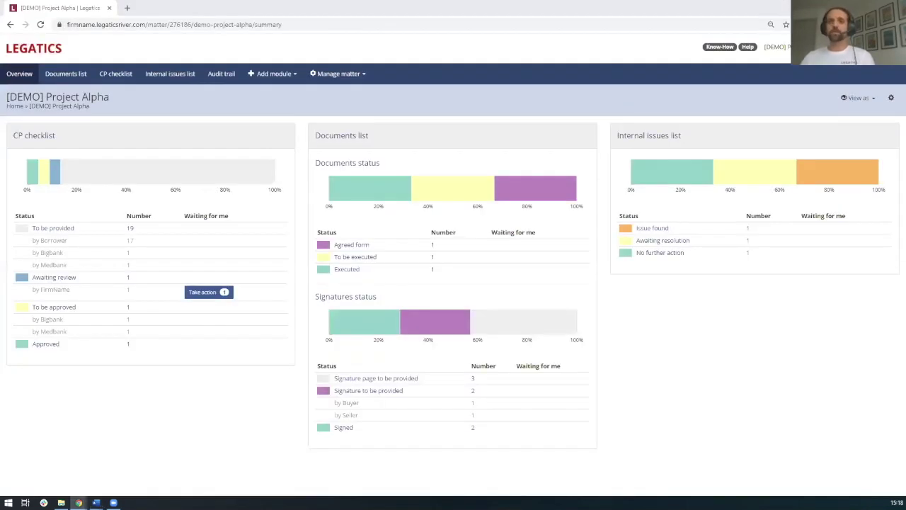
mouse_move(117, 173)
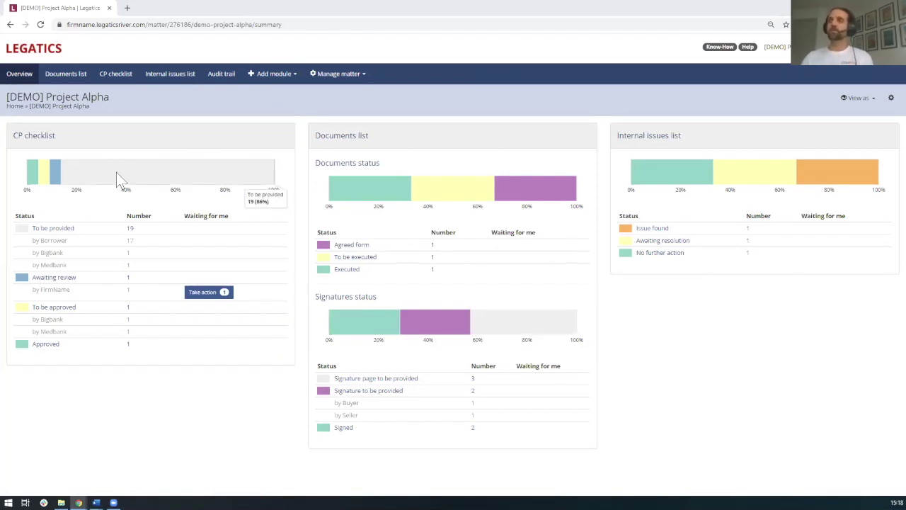
click(271, 80)
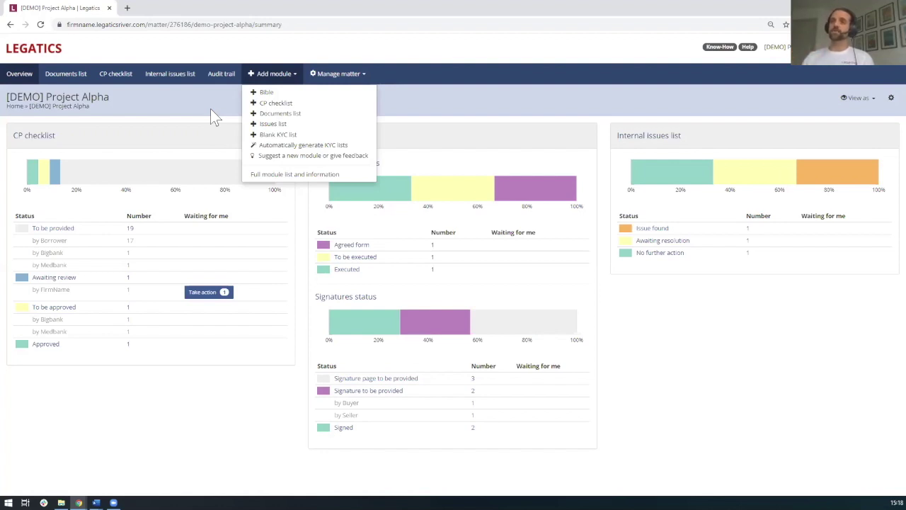
- Upload Articles of Association.docx to CP item 4, the Borrower's certificate of incorporation
click(59, 133)
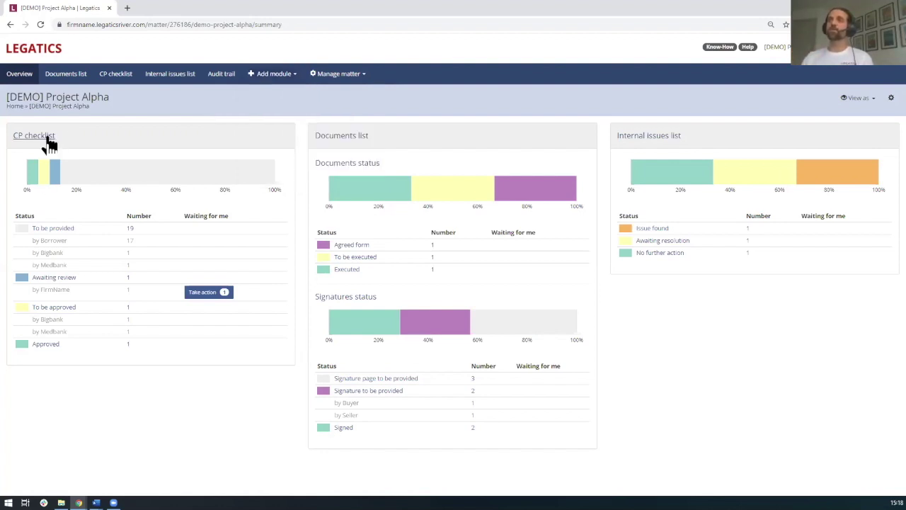
click(48, 139)
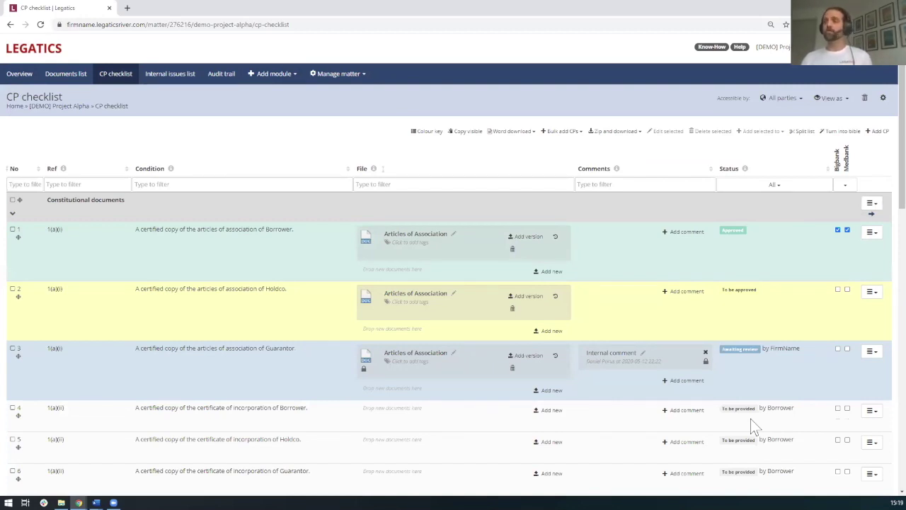
click(547, 409)
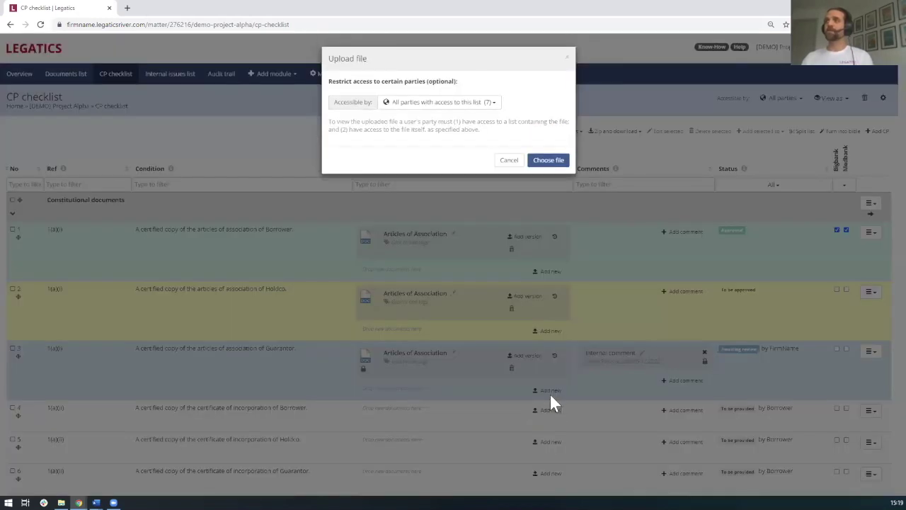
click(550, 162)
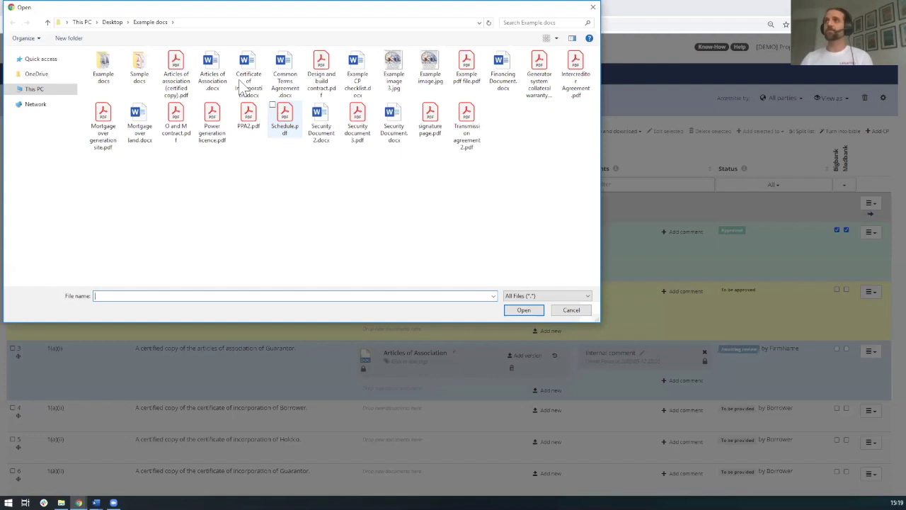
click(212, 74)
click(523, 310)
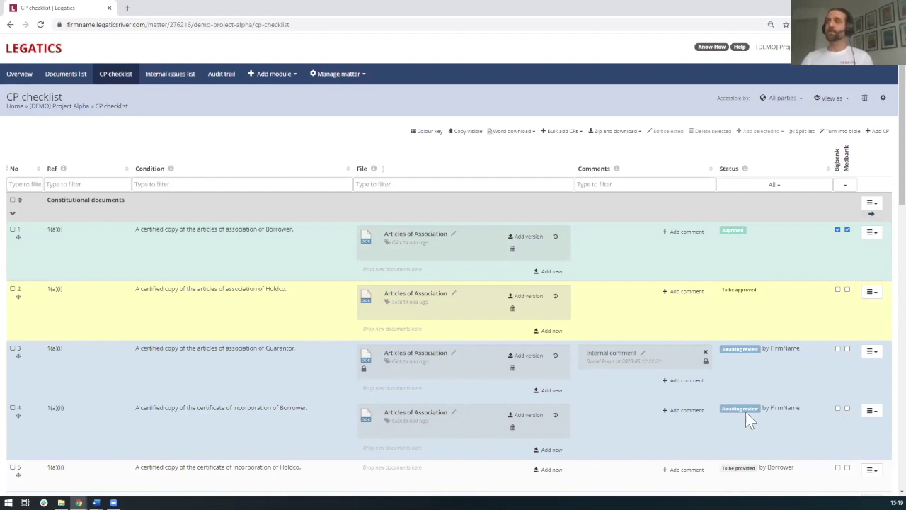
- Set CP item 4 to To be approved and tick both the Bigbank and Medbank approvals
click(774, 409)
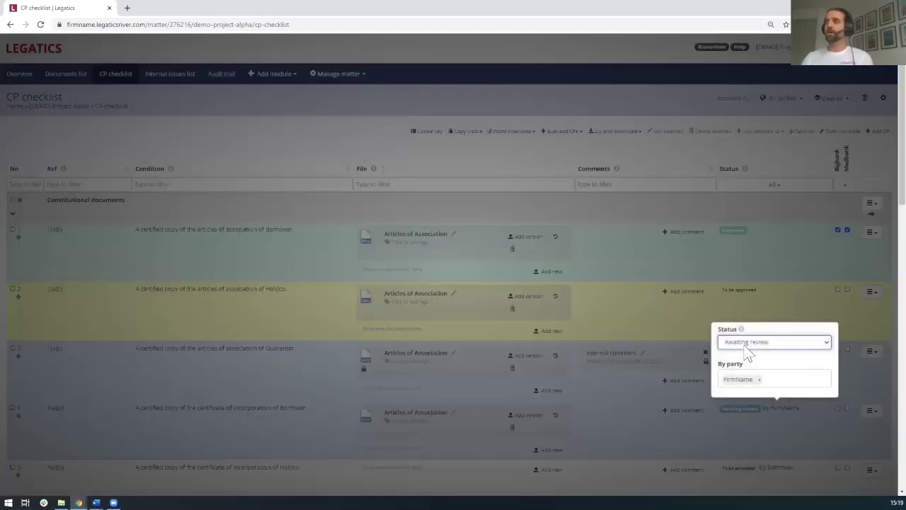
click(749, 344)
click(744, 388)
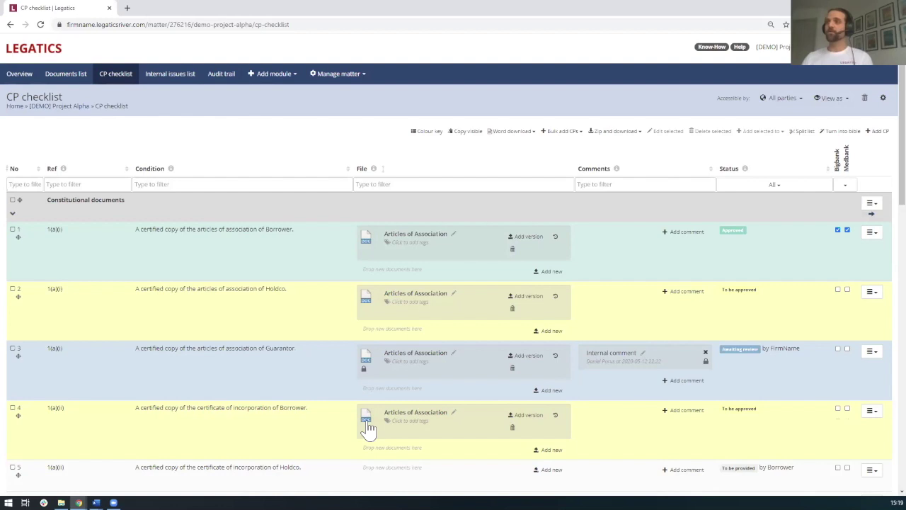
click(837, 409)
click(847, 410)
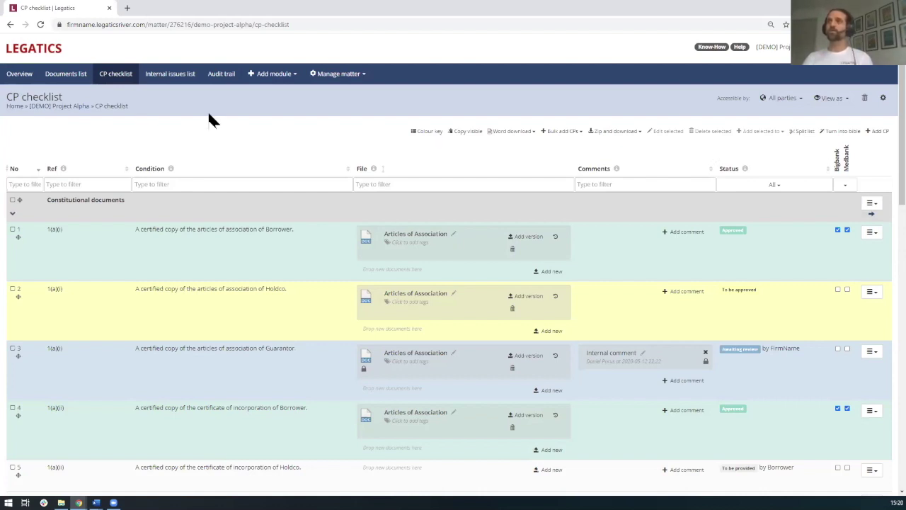
- Review the updated CP figures on the matter overview, then go to the Documents list
click(21, 75)
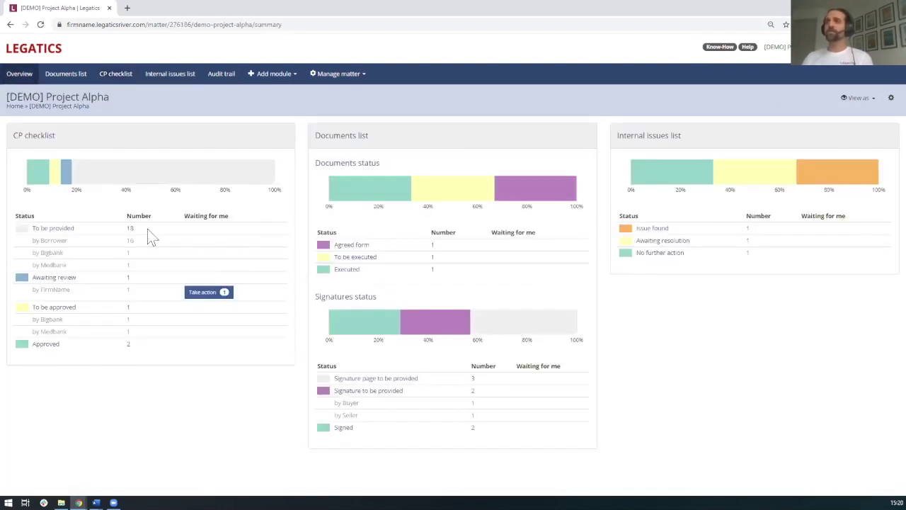
mouse_move(40, 182)
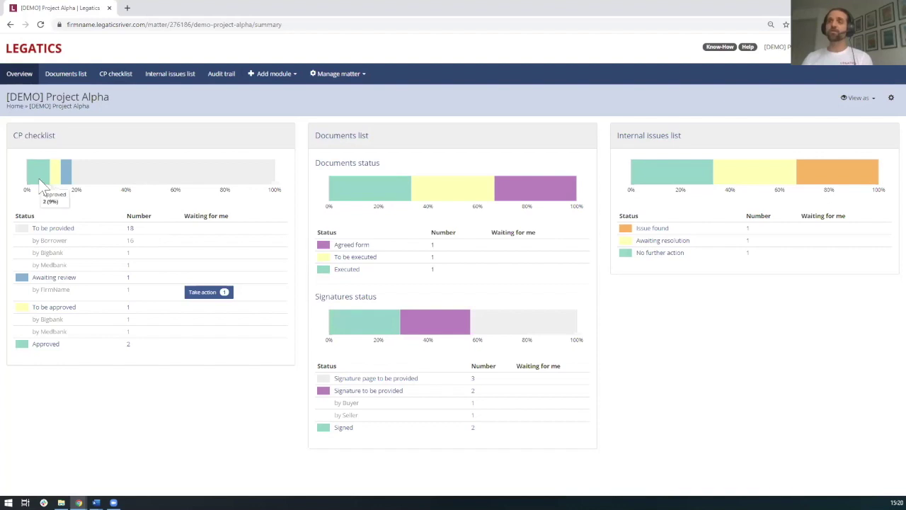
mouse_move(161, 177)
mouse_move(380, 182)
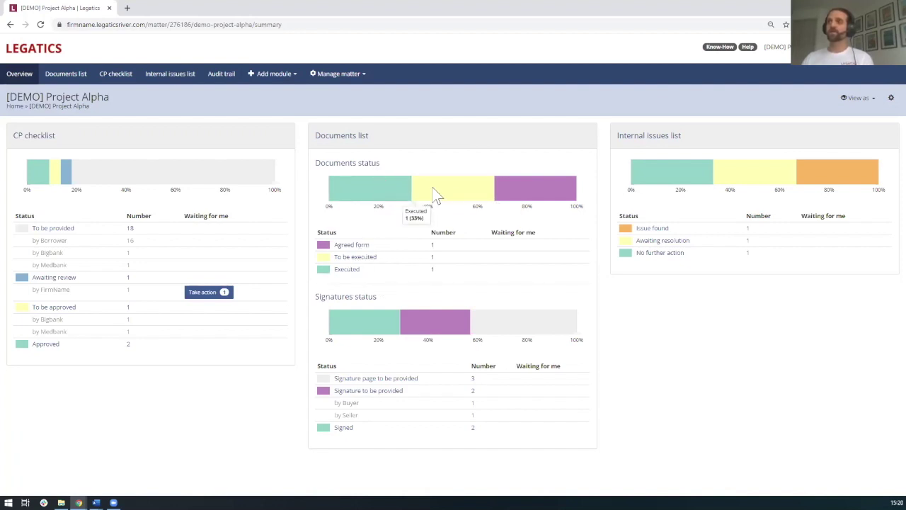
mouse_move(556, 193)
click(338, 142)
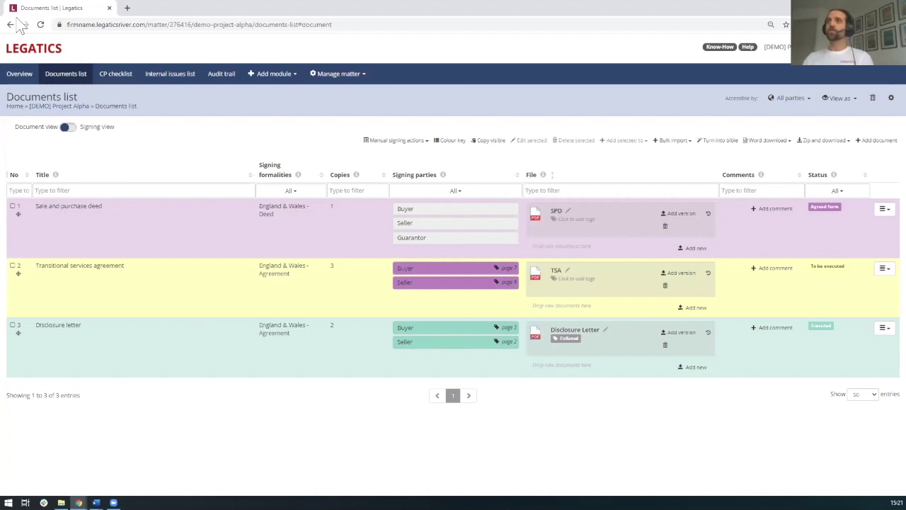
- Select the Sale and purchase deed and start extracting its signature pages
click(15, 212)
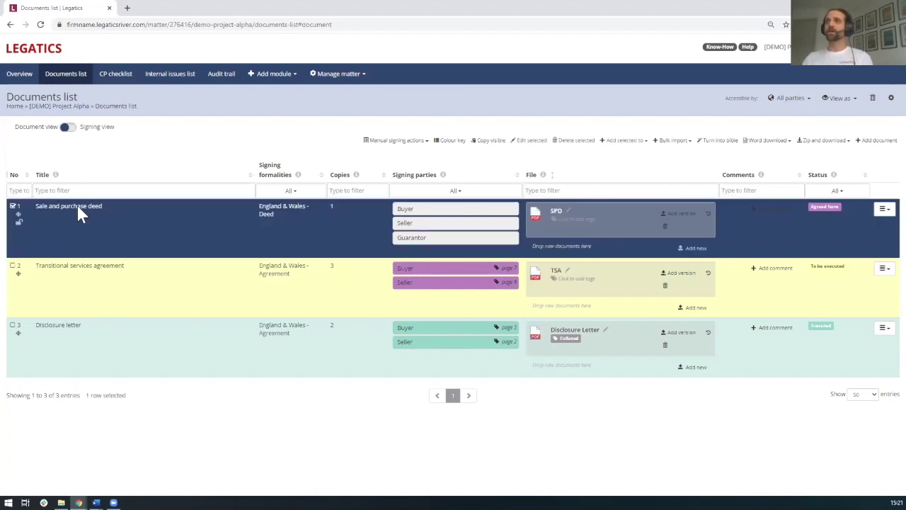
click(400, 140)
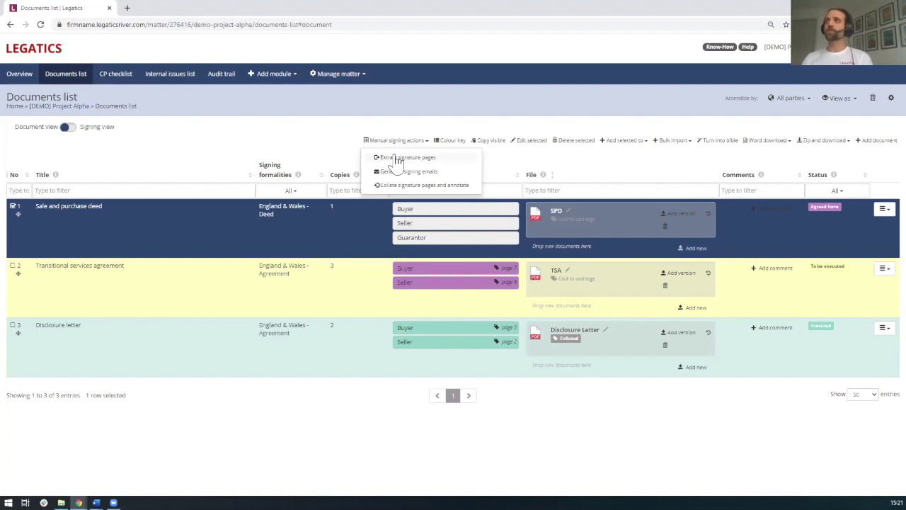
right_click(387, 162)
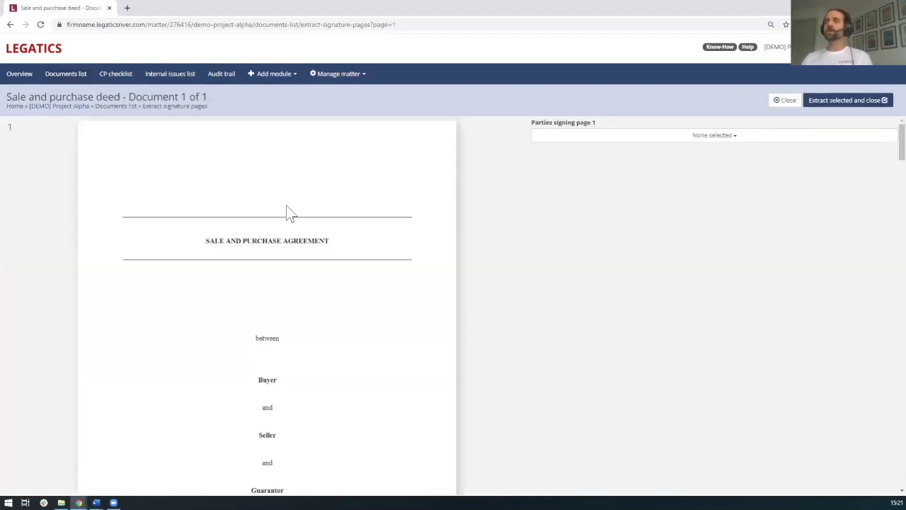
scroll(289, 191, down, 10)
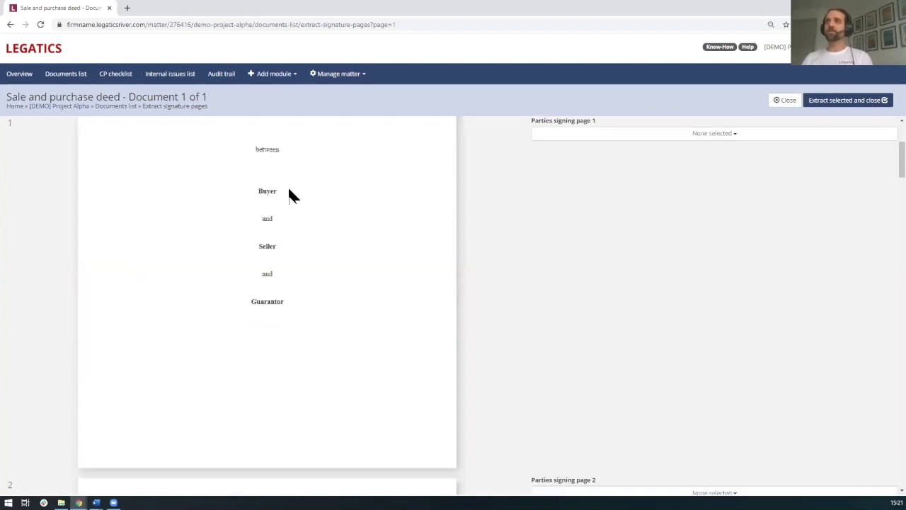
scroll(290, 192, down, 10)
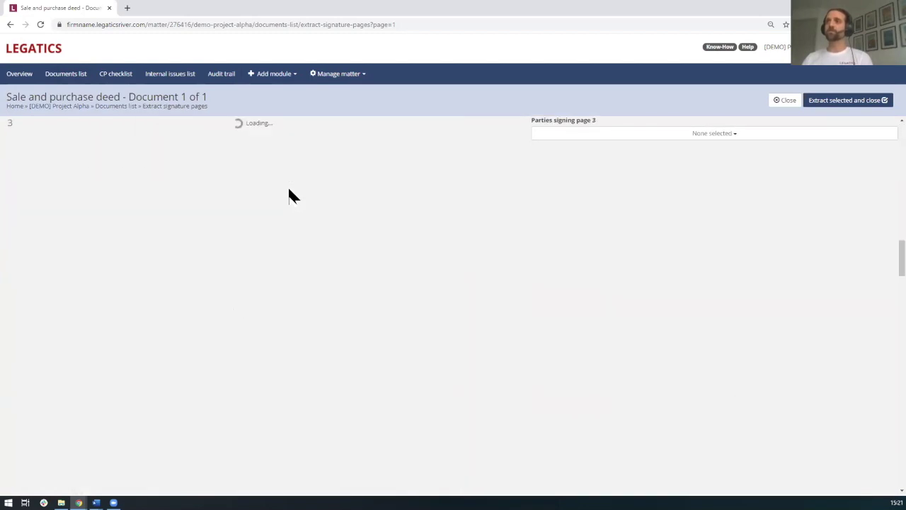
scroll(289, 191, down, 10)
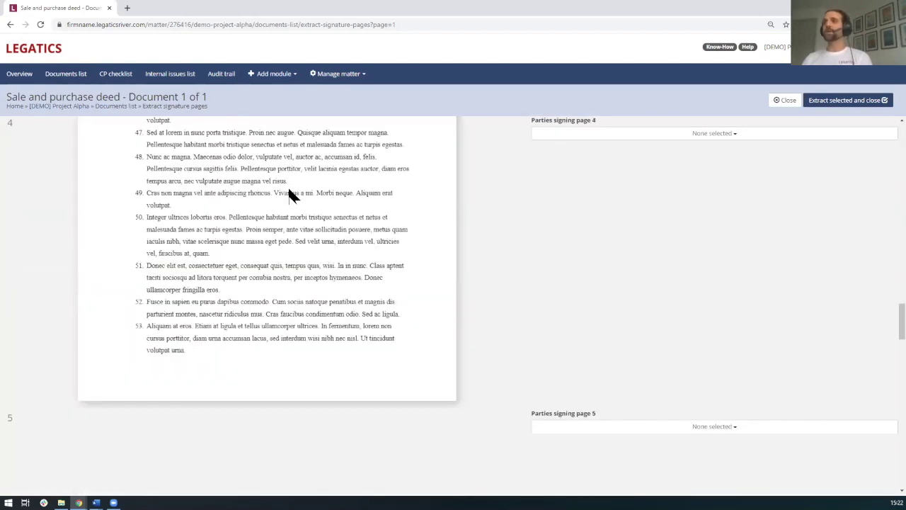
scroll(290, 191, down, 4)
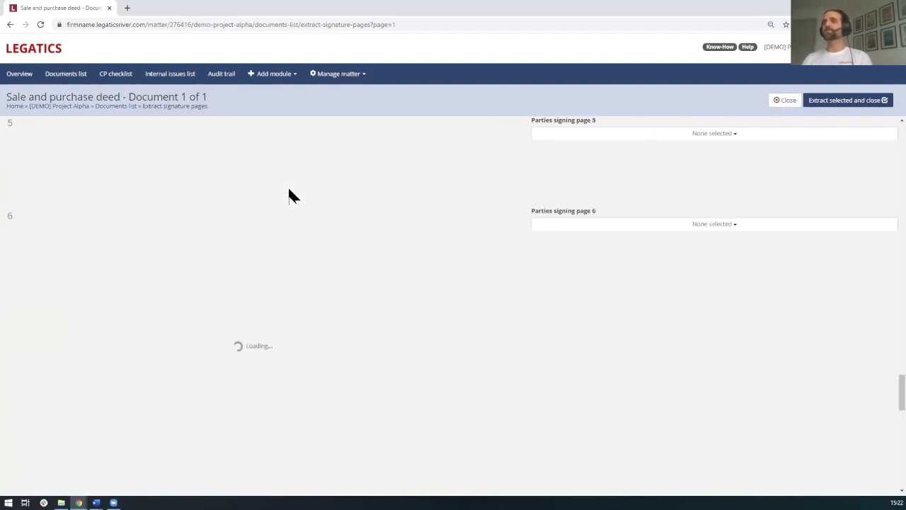
scroll(259, 259, up, 4)
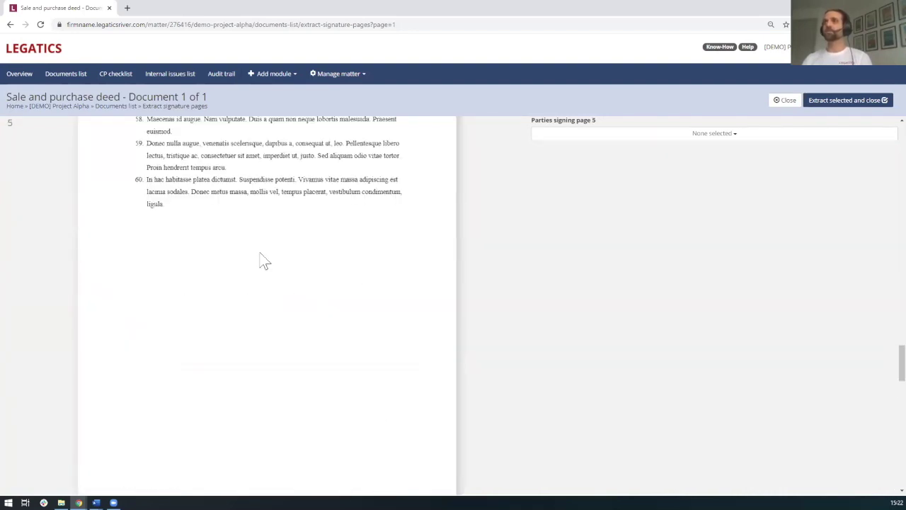
scroll(259, 259, down, 5)
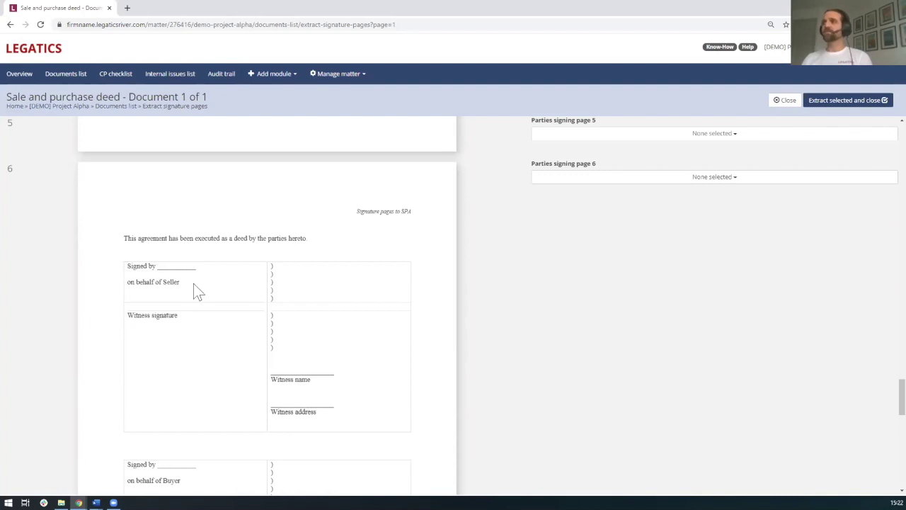
scroll(614, 201, down, 1)
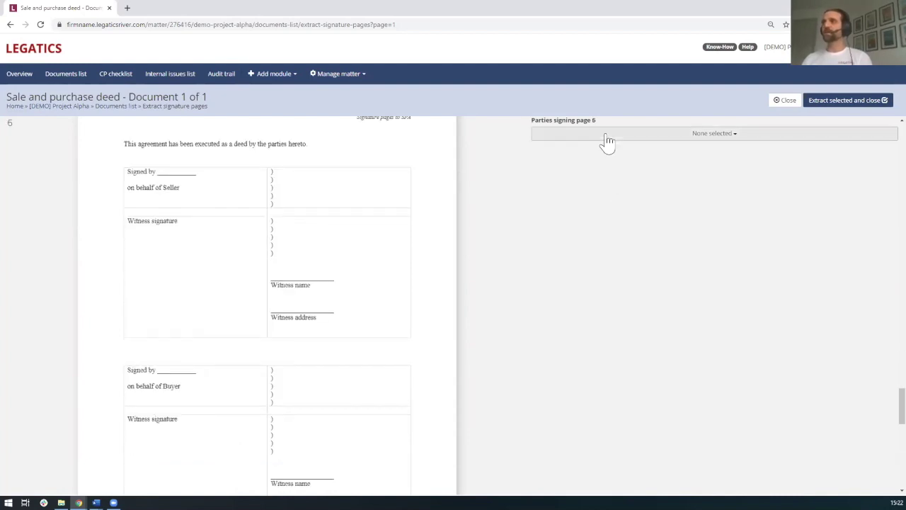
- Assign Seller and Buyer to page 6 and Guarantor to page 7, then extract the pages
click(607, 136)
click(564, 182)
scroll(331, 258, down, 1)
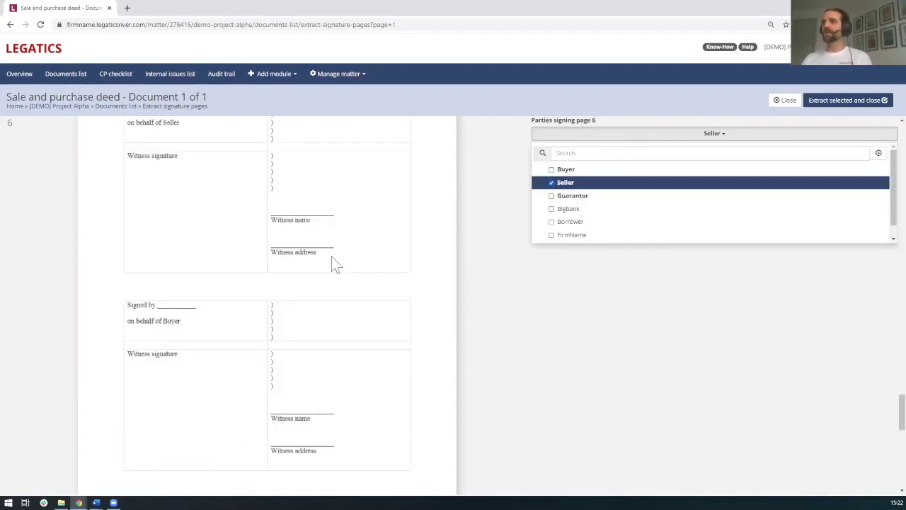
click(552, 171)
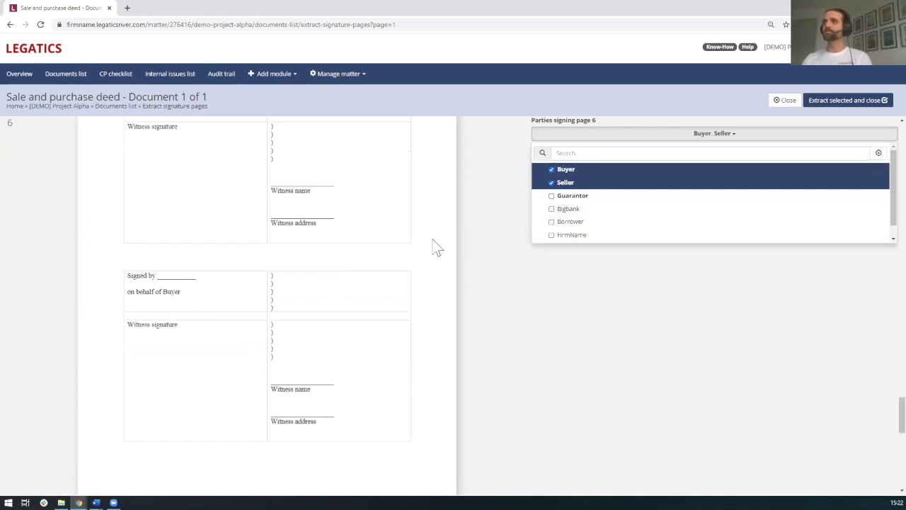
scroll(431, 246, down, 5)
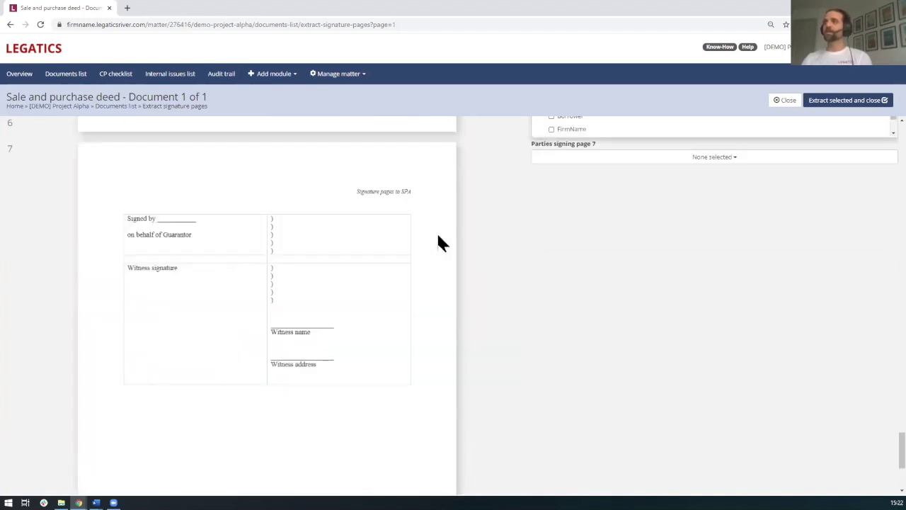
scroll(436, 242, down, 1)
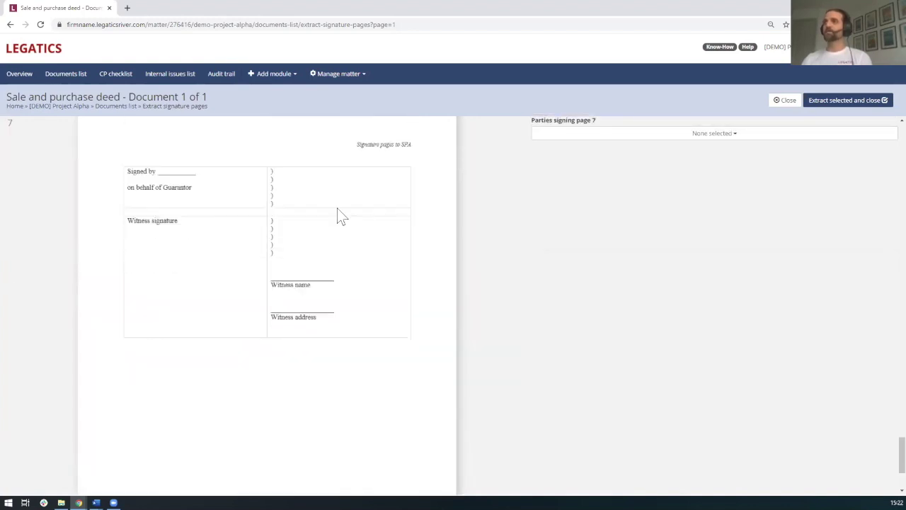
click(595, 138)
click(570, 196)
click(526, 234)
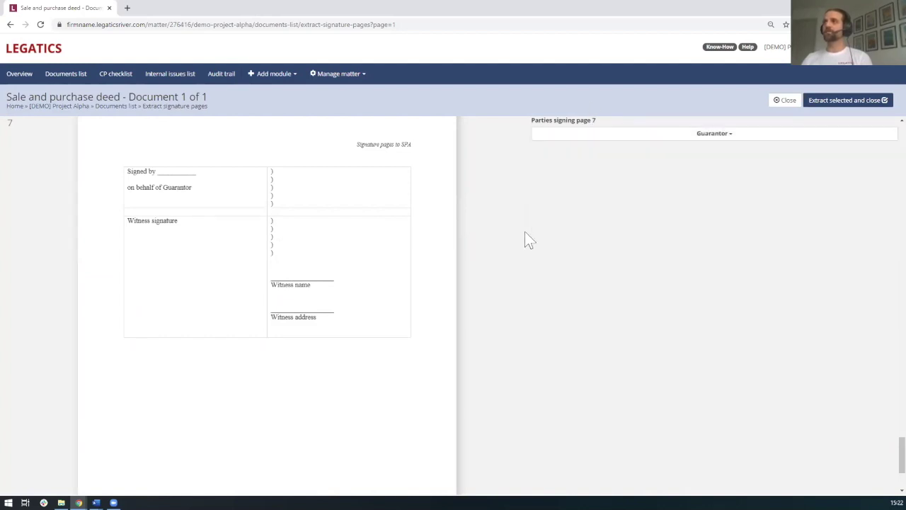
click(854, 106)
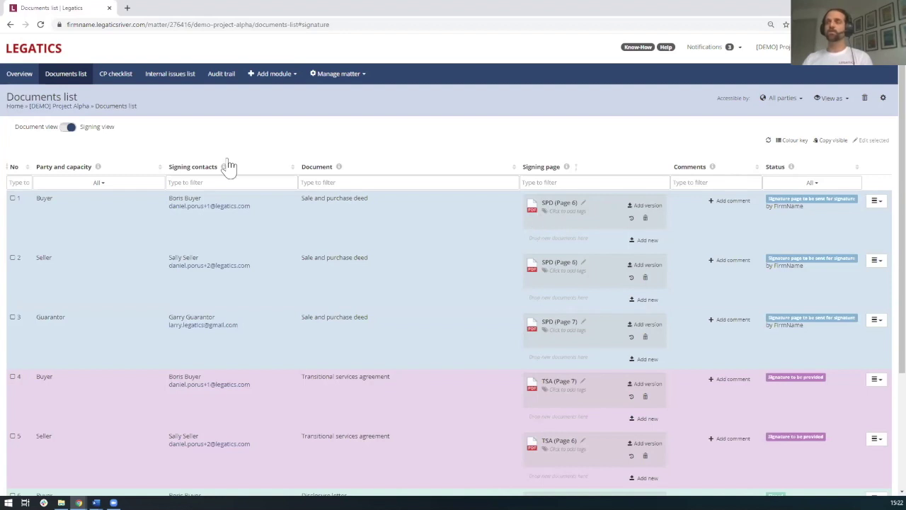
- In document view, change the Sale and purchase deed from Agreed form to To be executed and select it
click(66, 128)
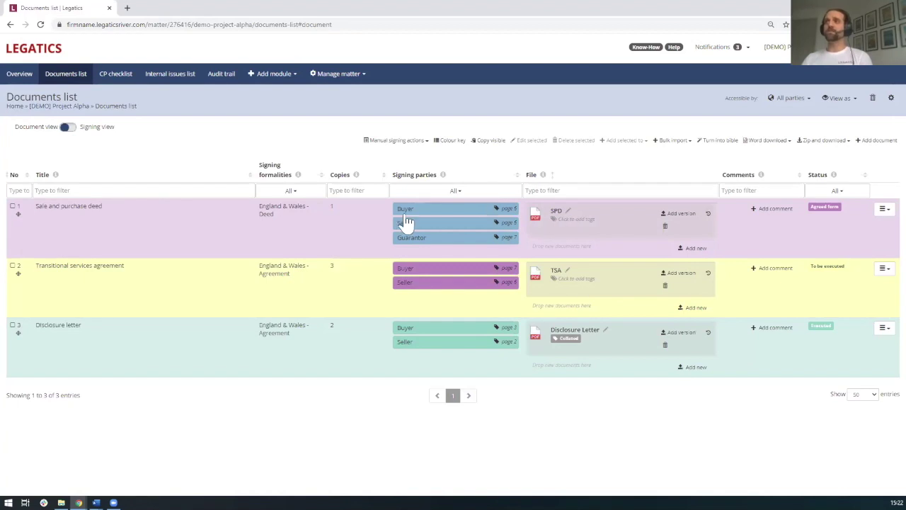
click(821, 206)
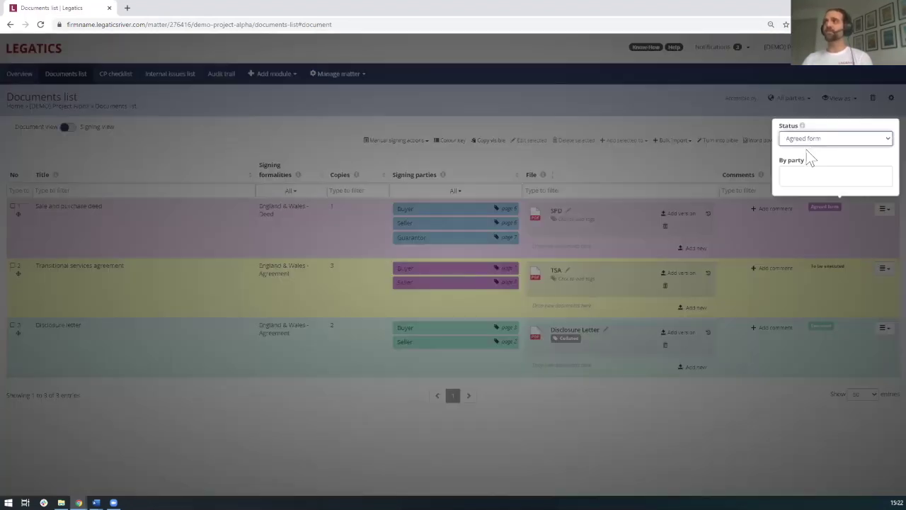
click(814, 138)
click(806, 200)
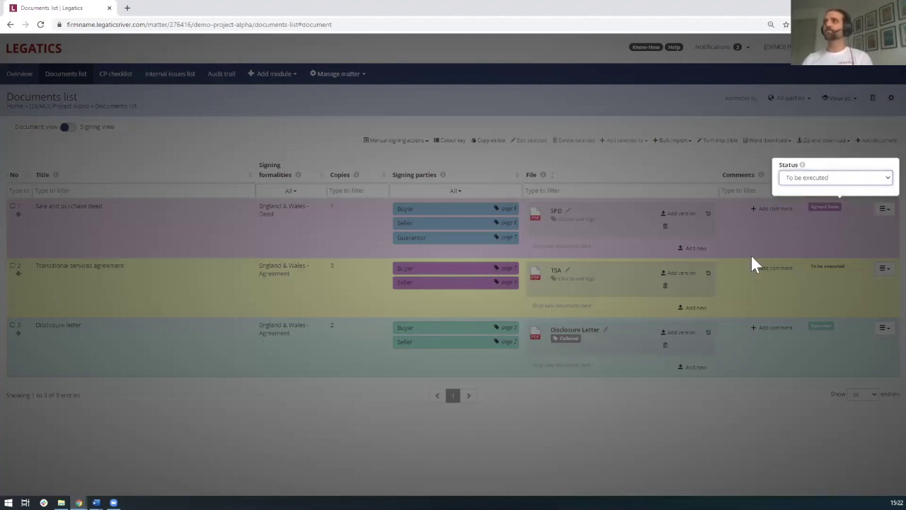
click(273, 233)
click(13, 206)
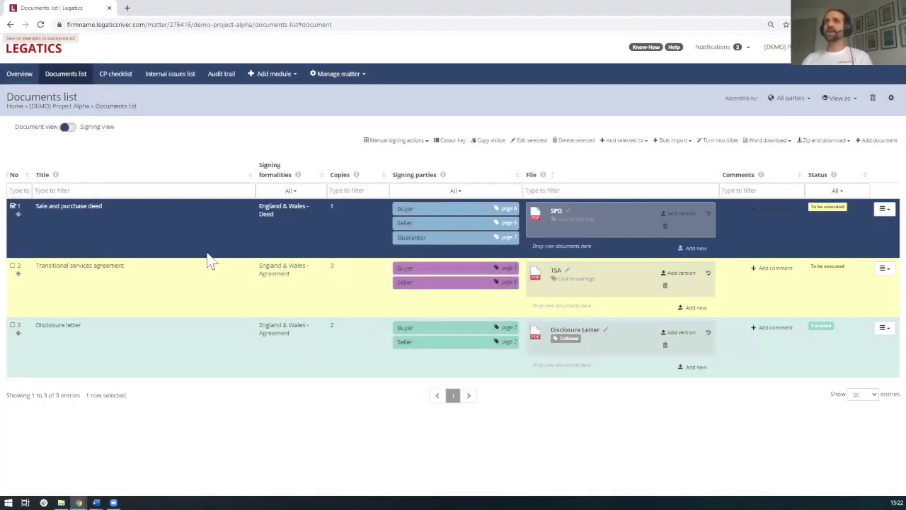
click(391, 141)
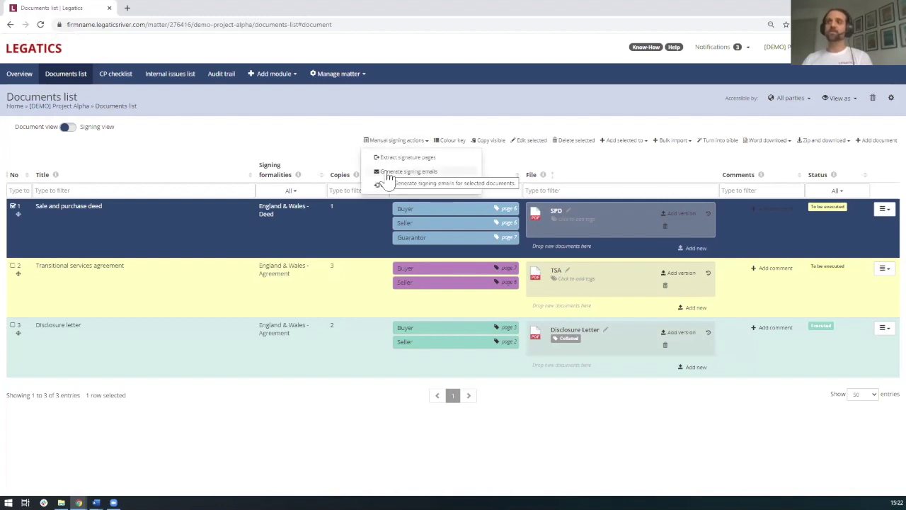
click(387, 173)
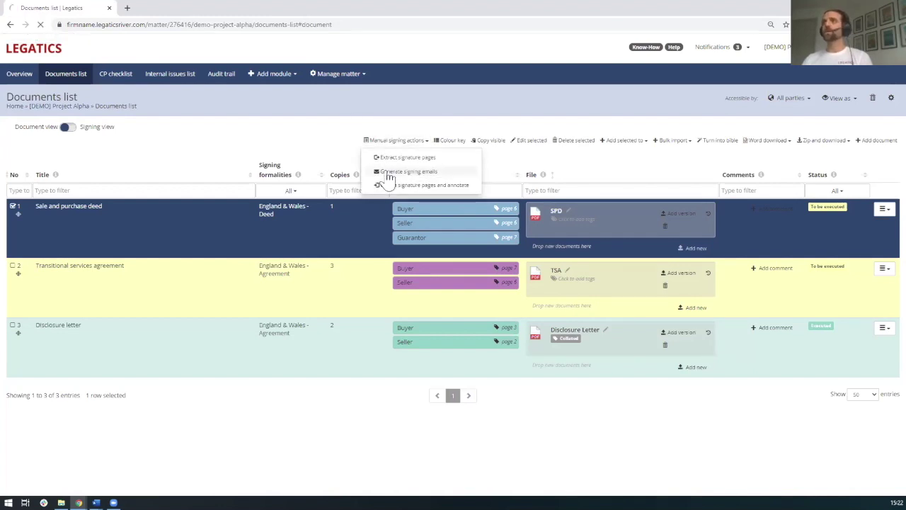
scroll(307, 239, down, 3)
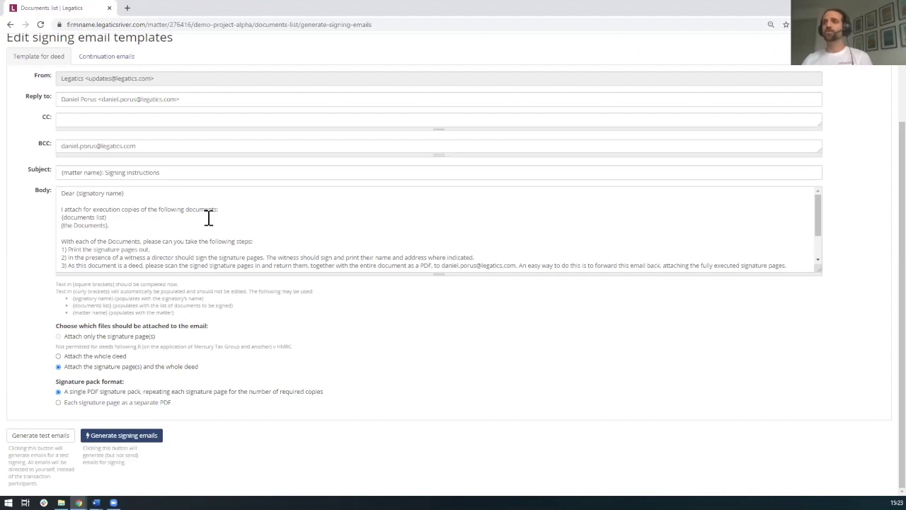
scroll(208, 217, down, 2)
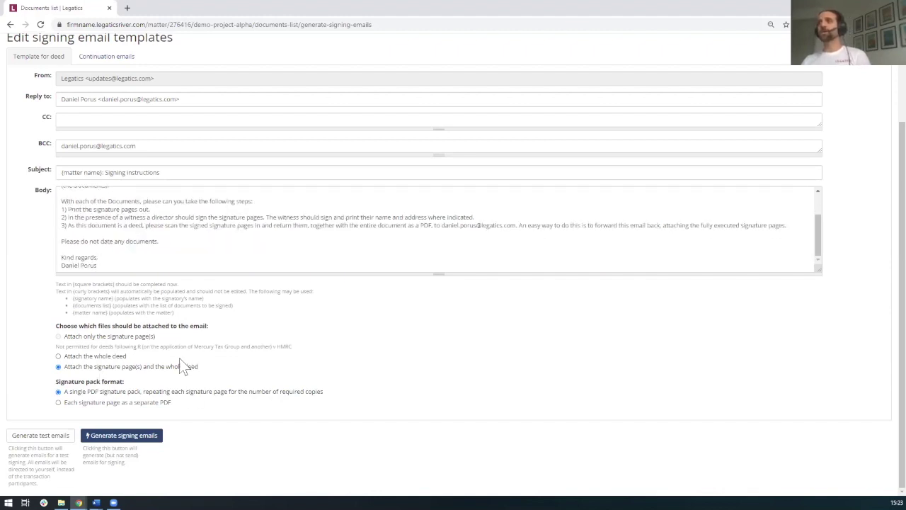
click(141, 443)
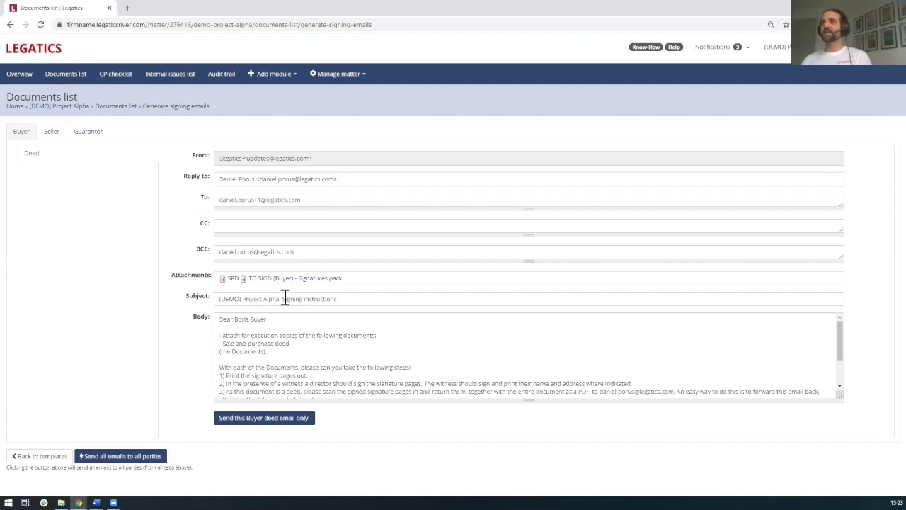
click(264, 344)
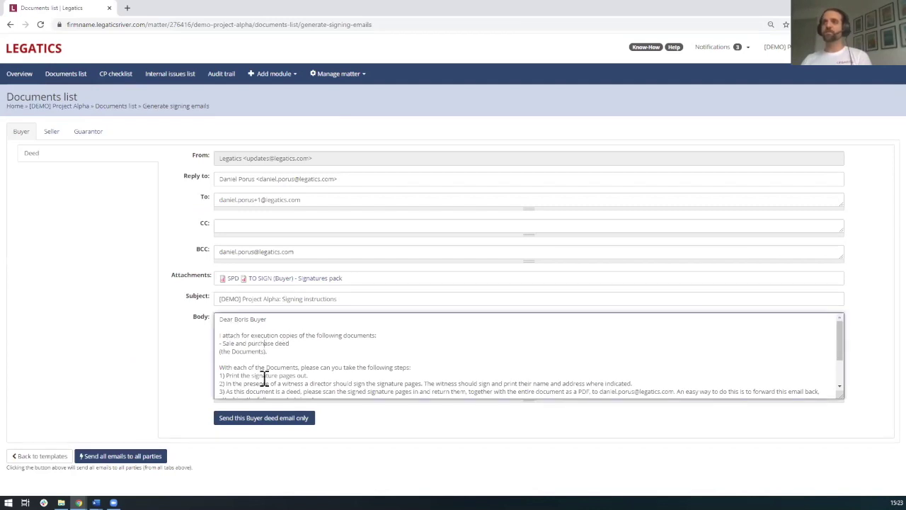
scroll(280, 379, down, 2)
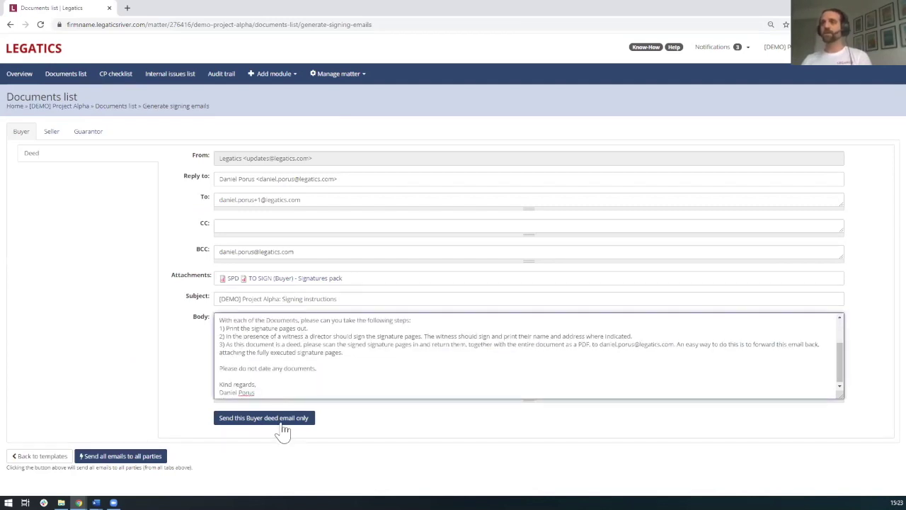
click(123, 459)
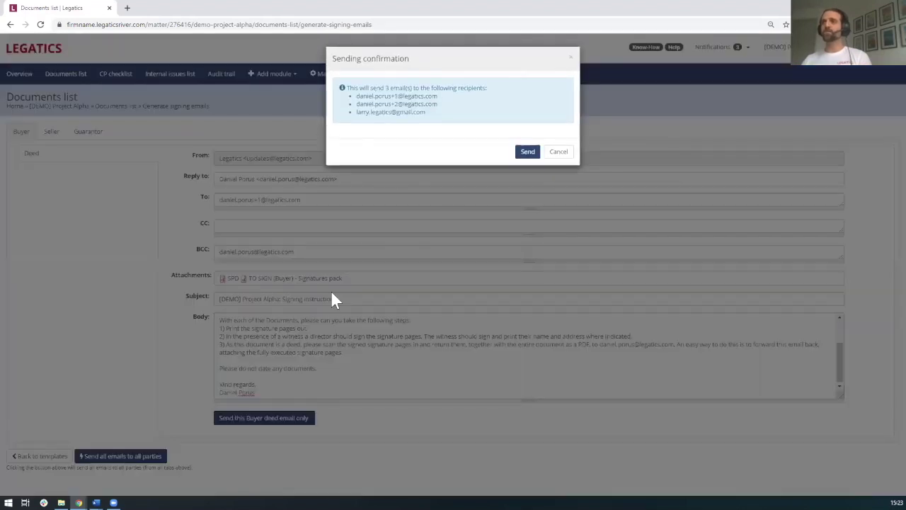
- Send the three signing emails, then drop each signed PDF onto the Buyer, Seller and Guarantor rows
click(523, 154)
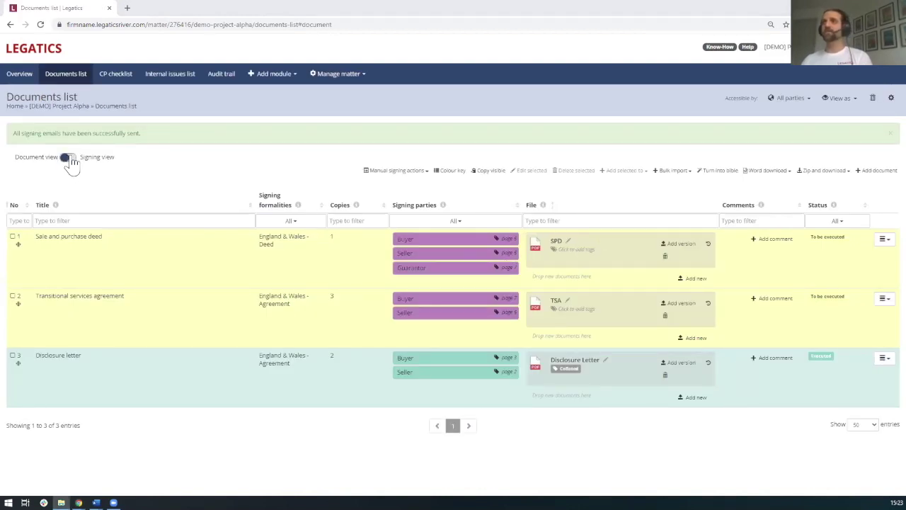
click(67, 157)
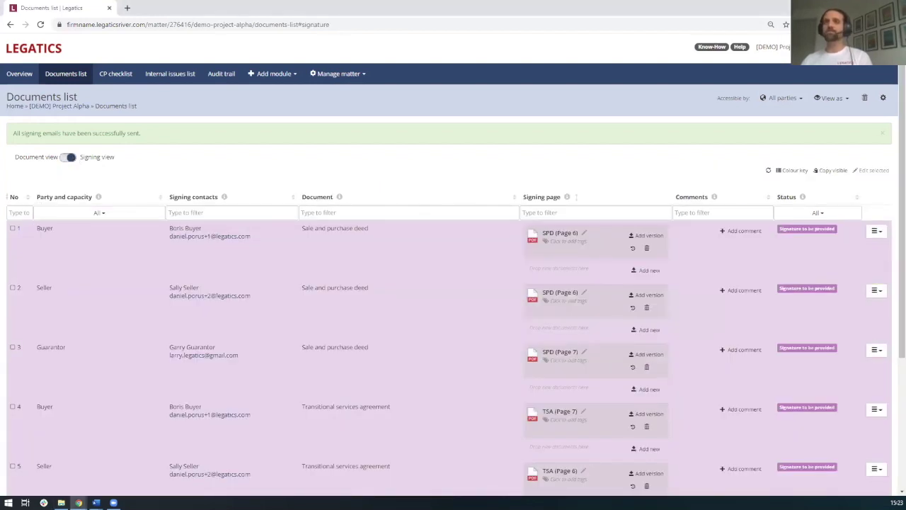
drag(361, 95, 566, 239)
click(334, 152)
click(550, 183)
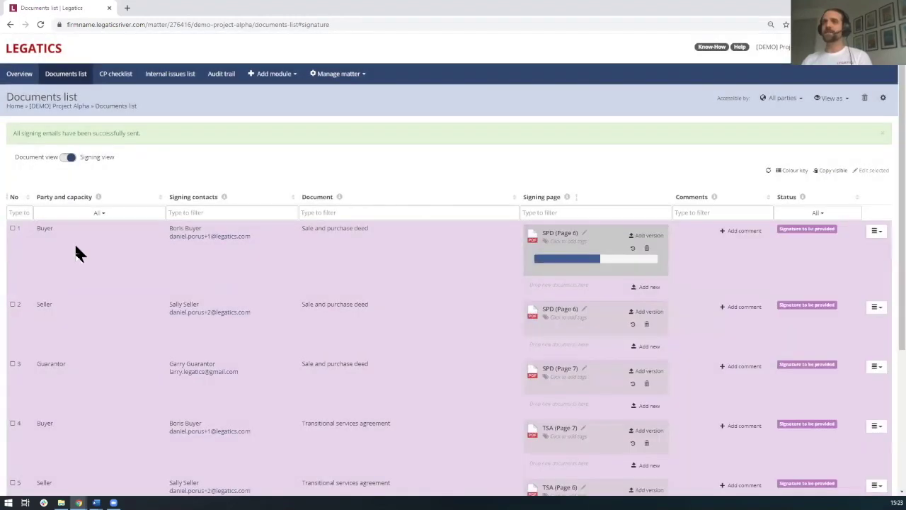
drag(479, 351, 569, 316)
drag(151, 327, 572, 373)
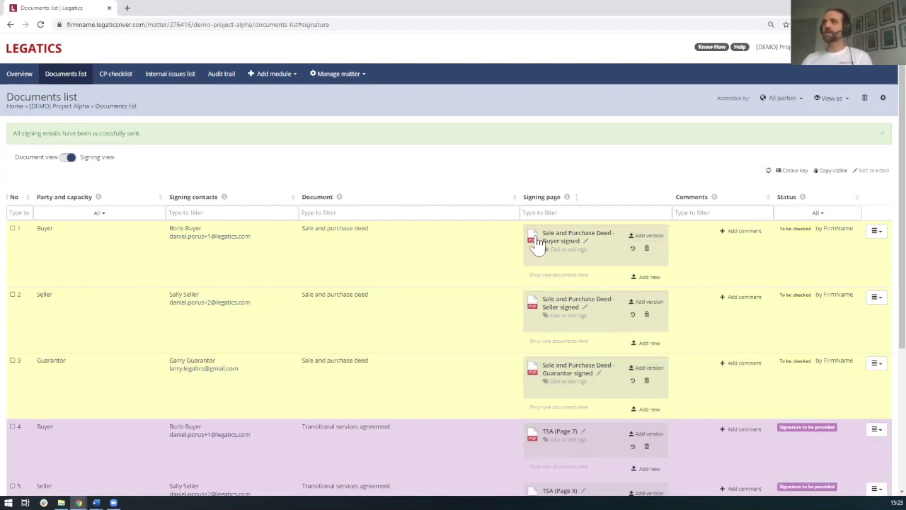
- Mark the Buyer, Seller and Guarantor deed signatures as Signed
click(797, 224)
click(793, 162)
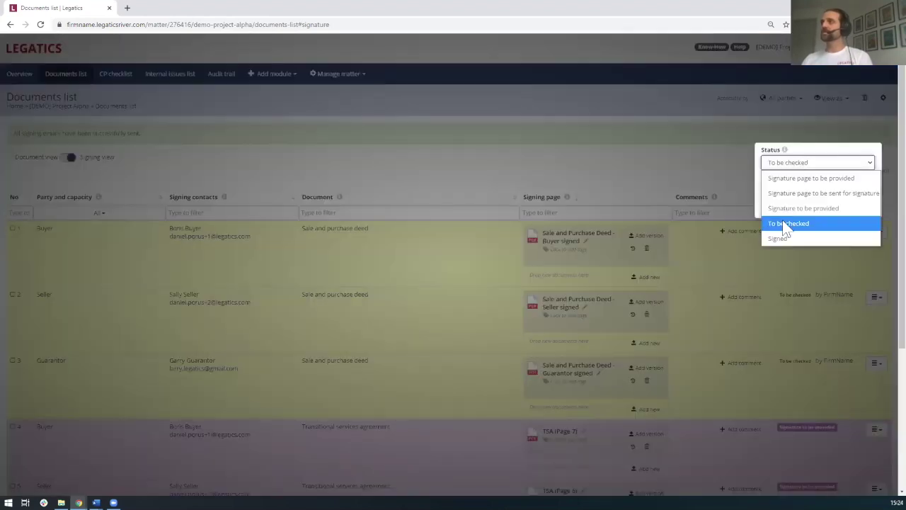
key(Return)
click(783, 233)
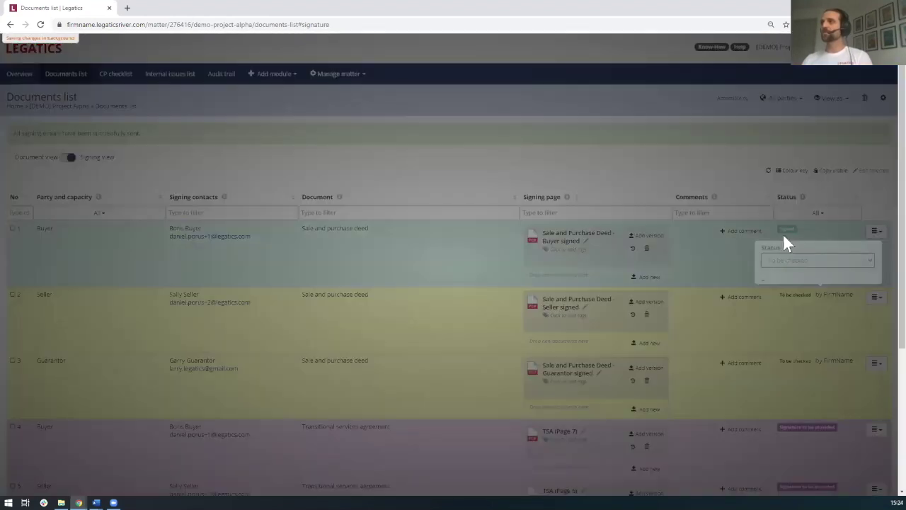
click(814, 228)
key(Return)
click(796, 365)
click(778, 293)
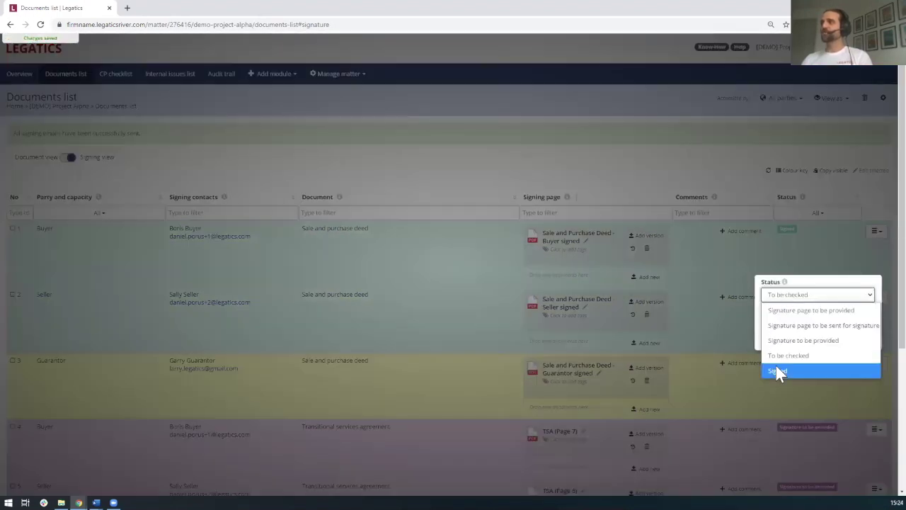
click(776, 366)
key(Return)
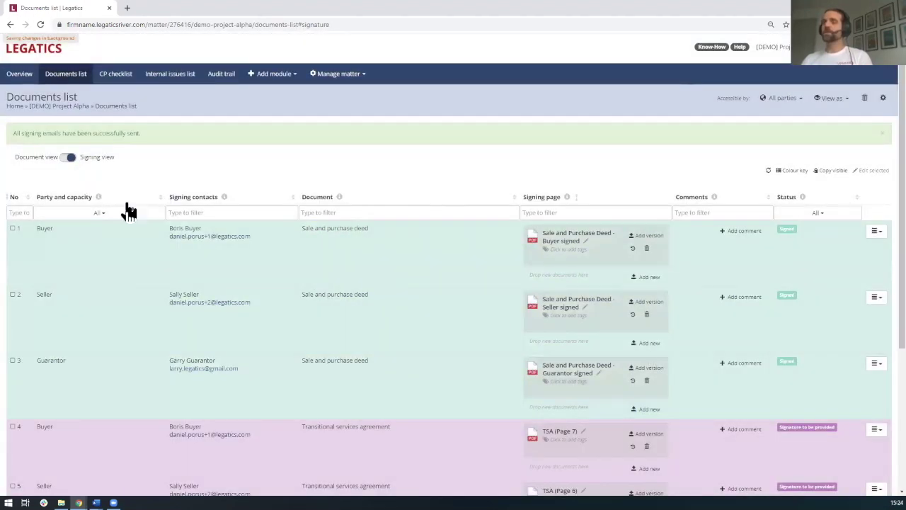
- Back in document view, select the Sale and purchase deed and list its manual signing actions
click(66, 160)
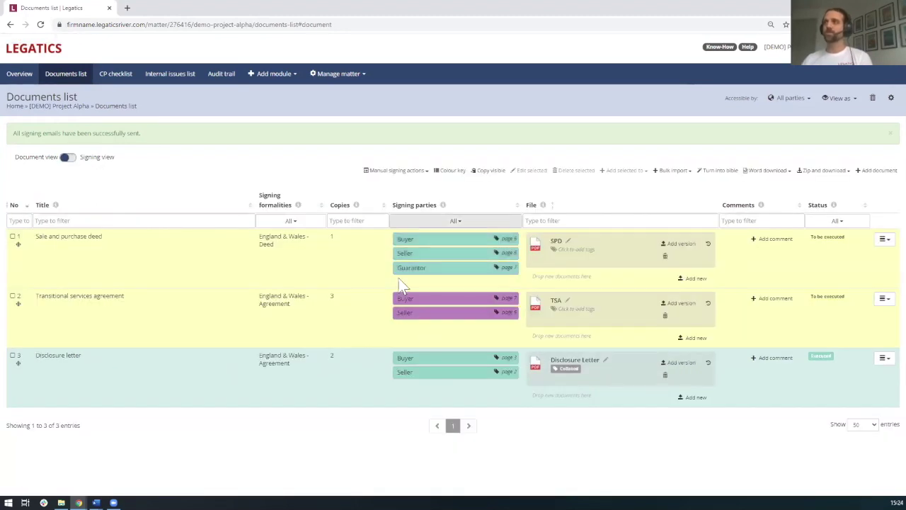
click(13, 238)
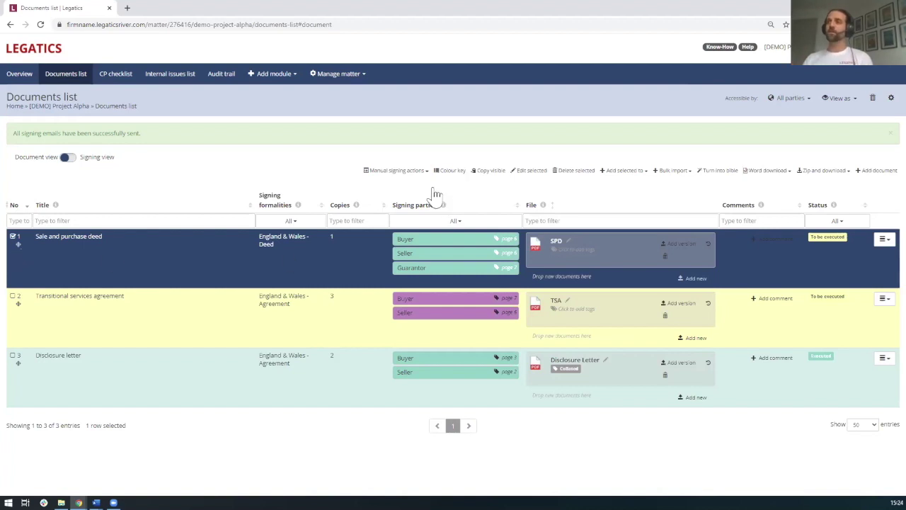
click(396, 171)
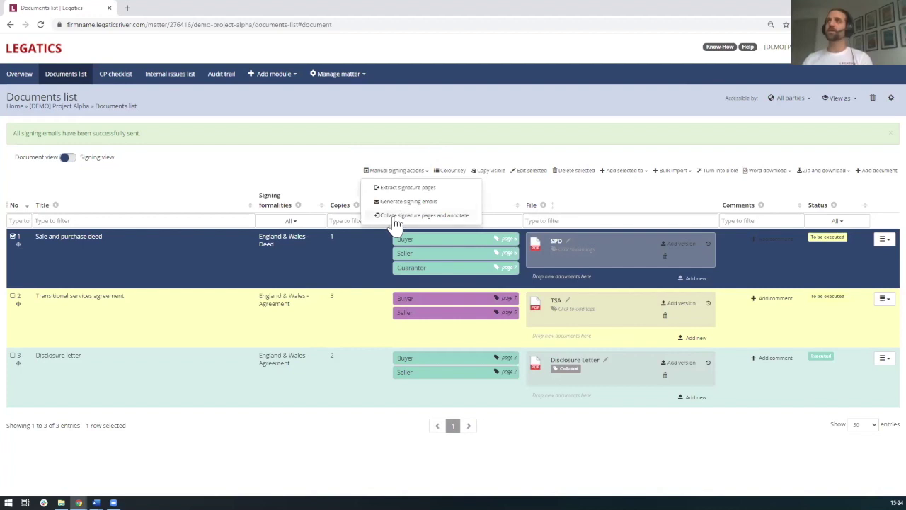
- Begin collating the deed, inserting the Buyer's signed page and removing the unsigned page 6
click(395, 218)
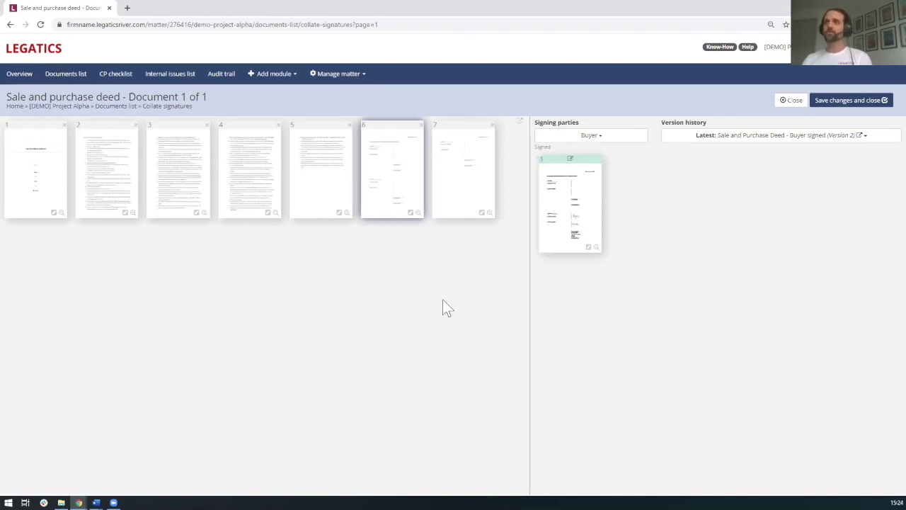
click(596, 249)
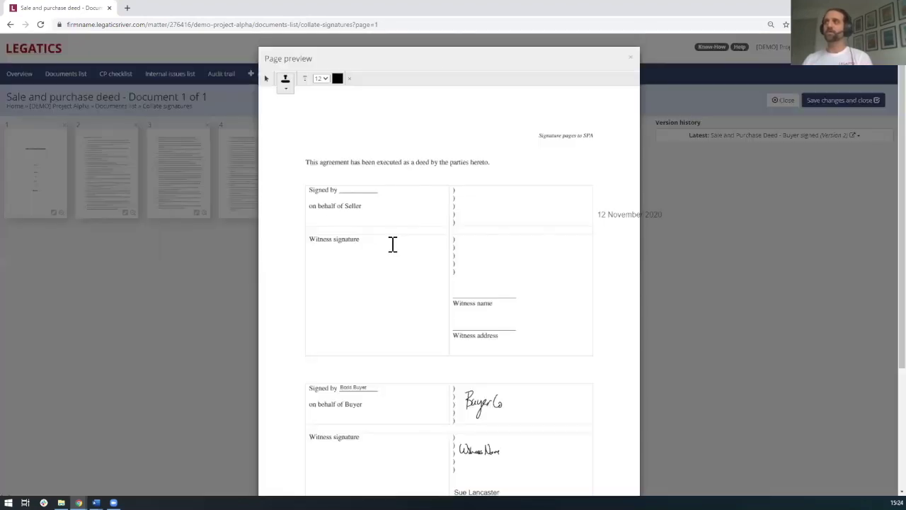
scroll(738, 406, down, 1)
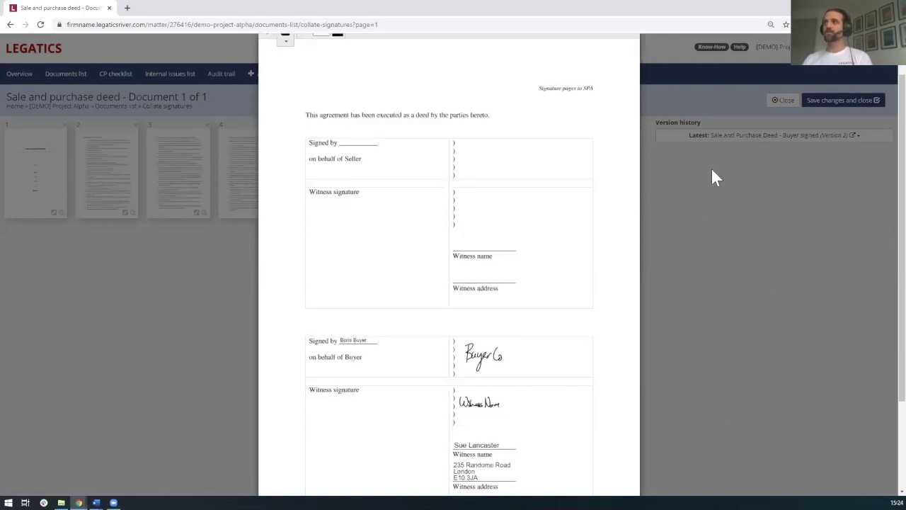
scroll(748, 304, up, 1)
click(740, 306)
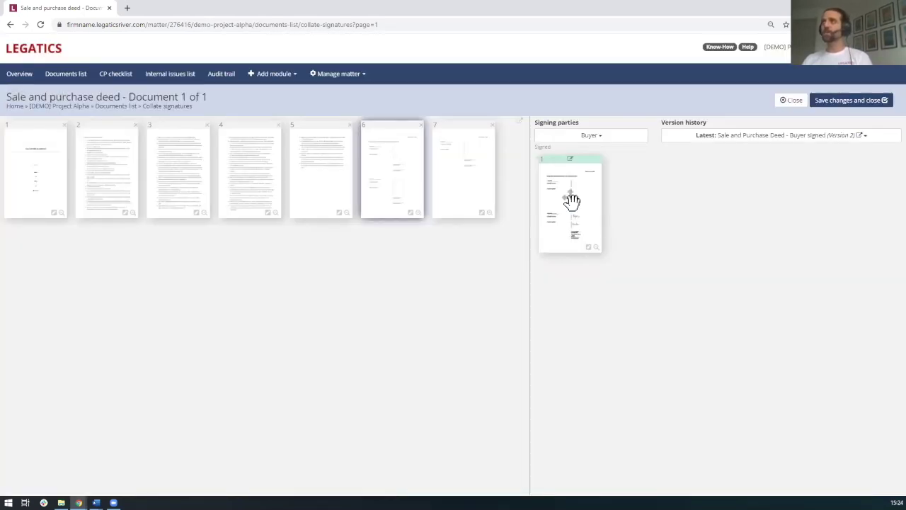
drag(570, 197, 459, 203)
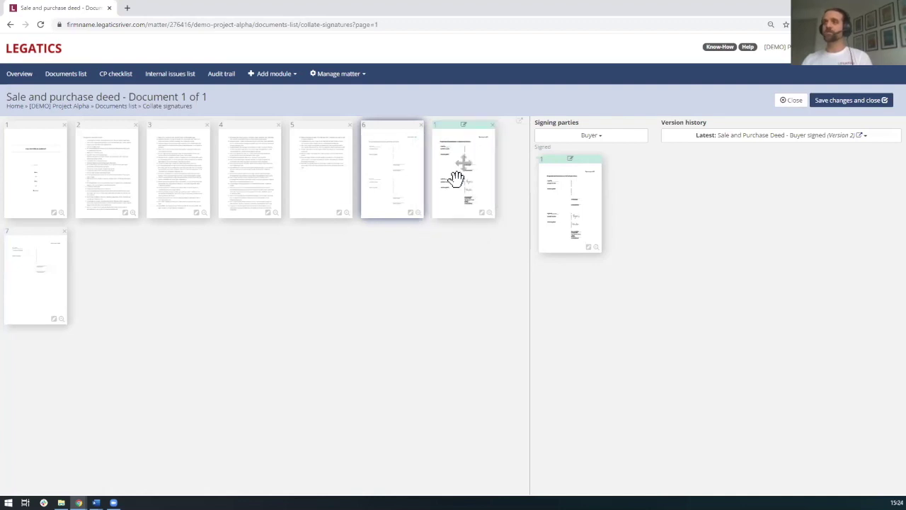
click(421, 126)
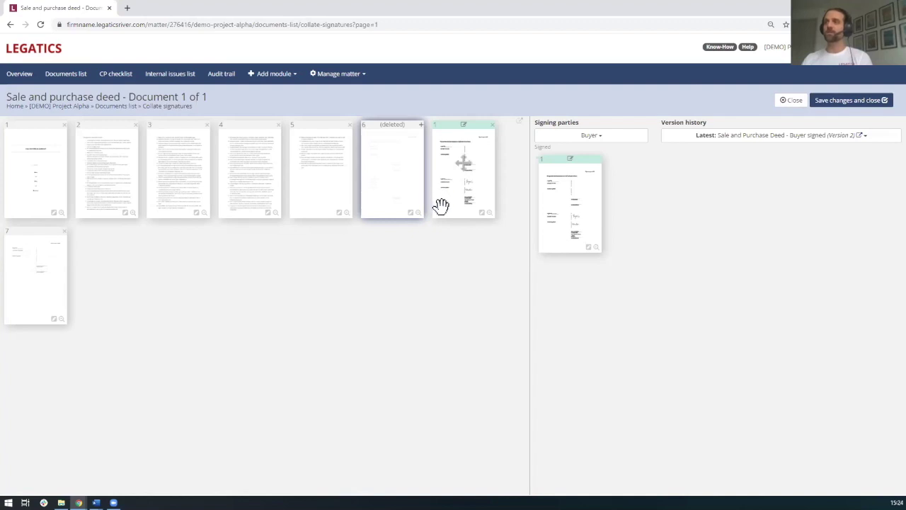
- Insert the Seller's and Guarantor's signed pages and remove the unsigned page 7
click(597, 137)
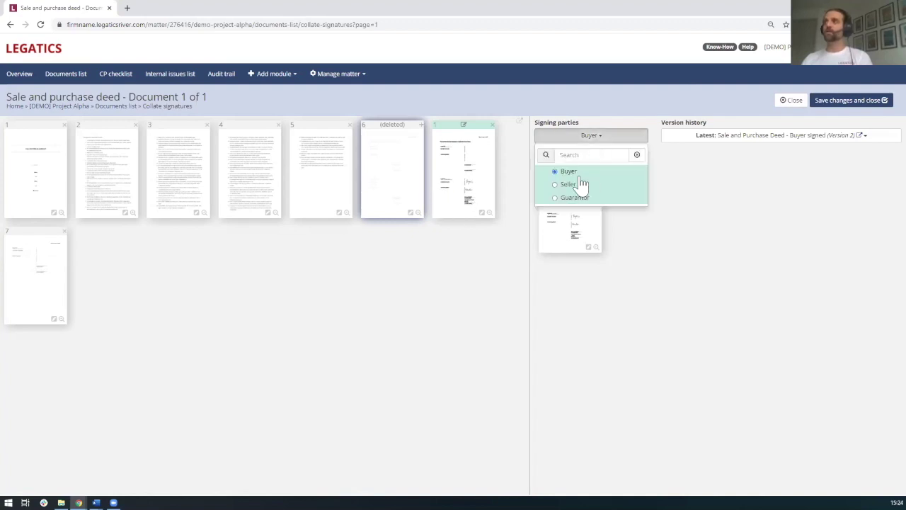
click(580, 184)
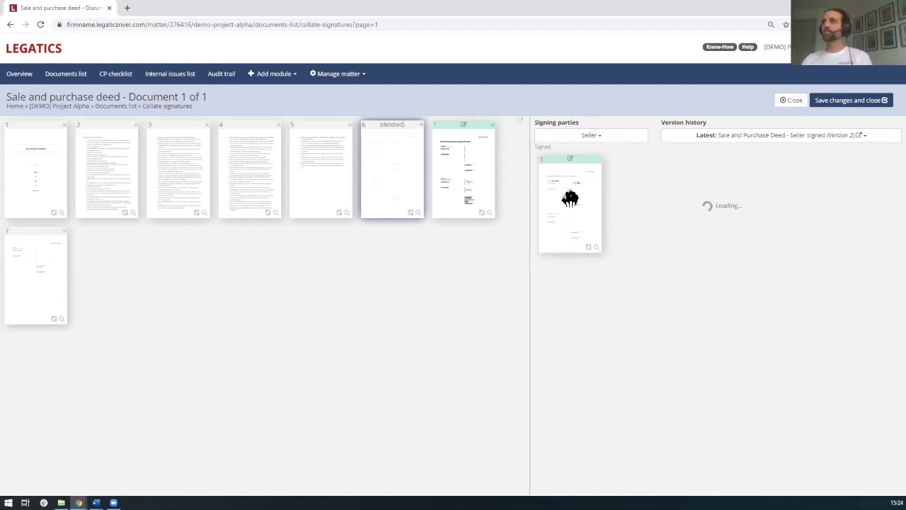
drag(569, 198, 463, 189)
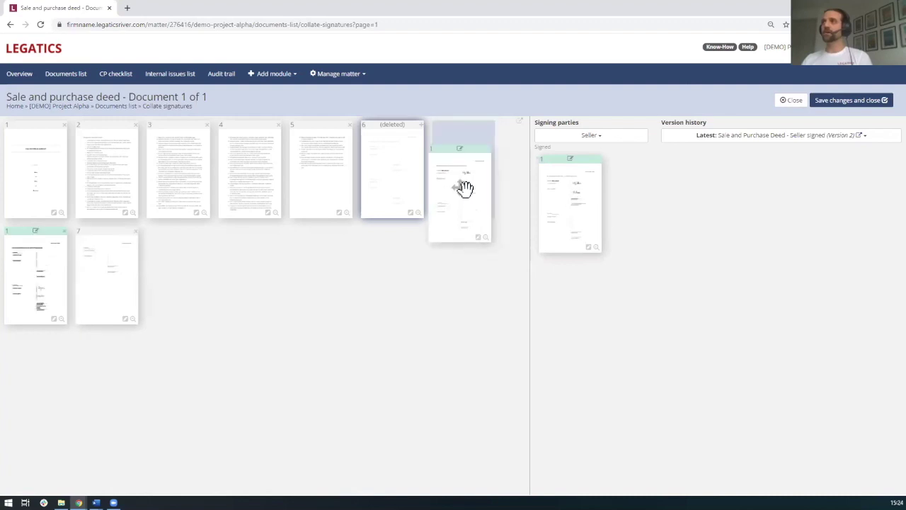
click(570, 138)
click(559, 198)
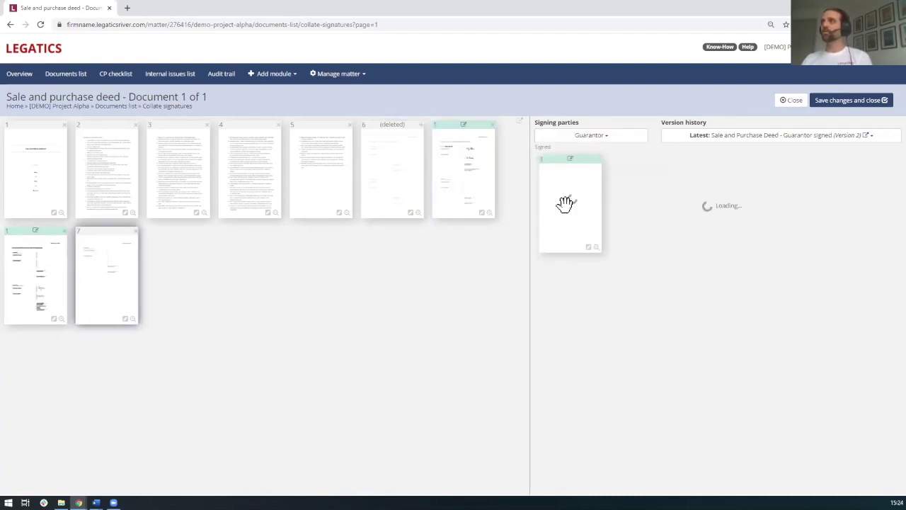
drag(564, 204, 170, 273)
click(135, 231)
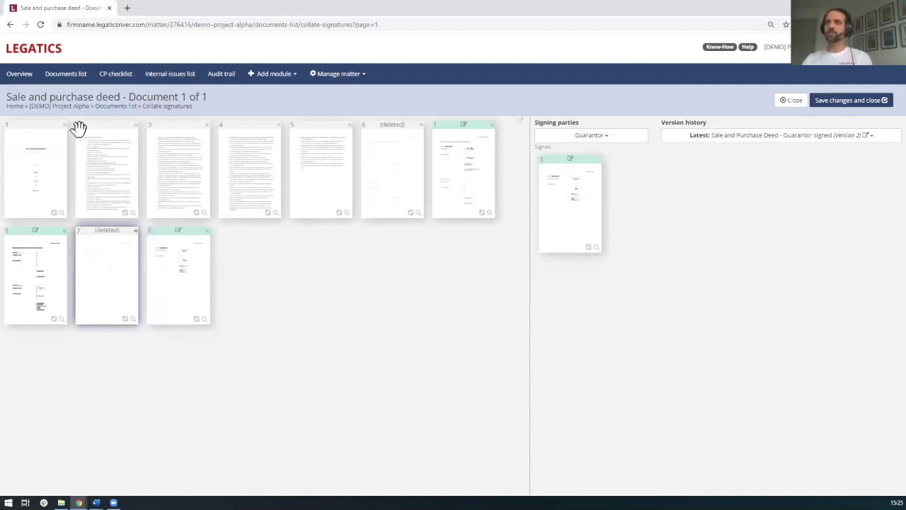
- Stamp the date 12 November 2020 on the cover page and save the collated deed
click(61, 212)
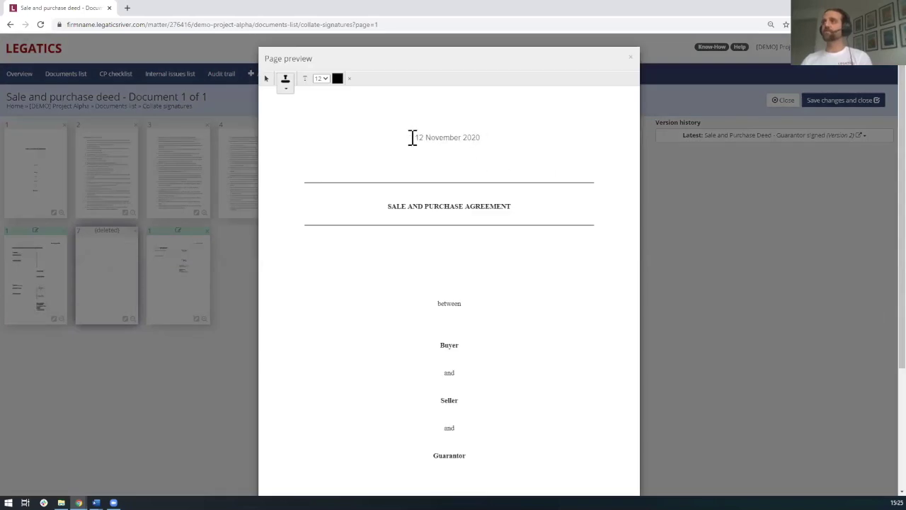
click(414, 137)
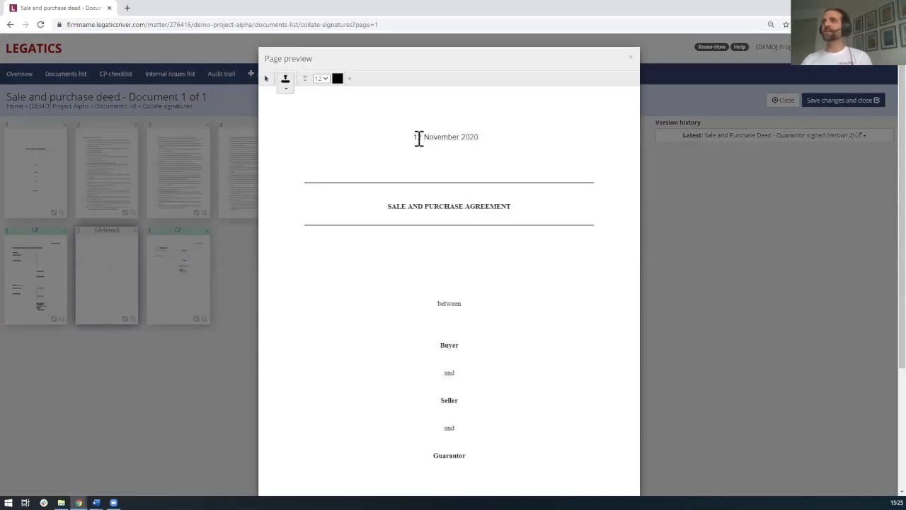
click(631, 57)
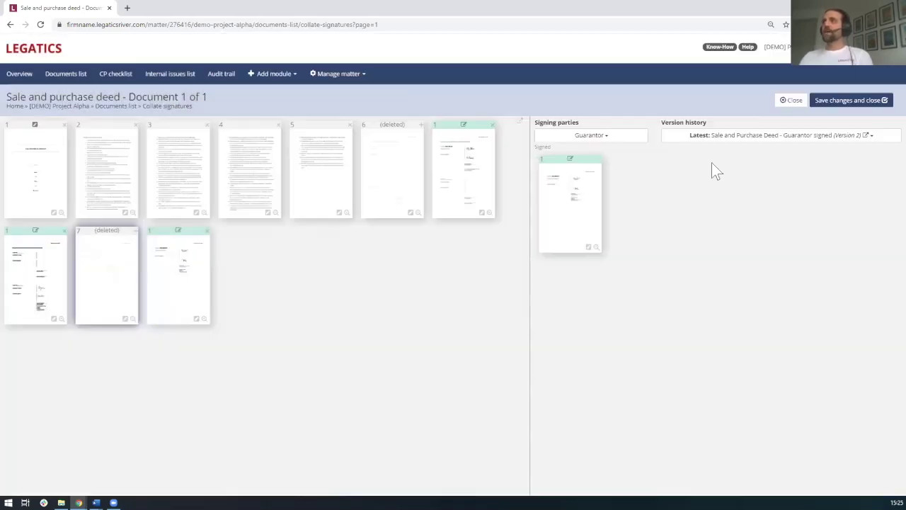
click(854, 104)
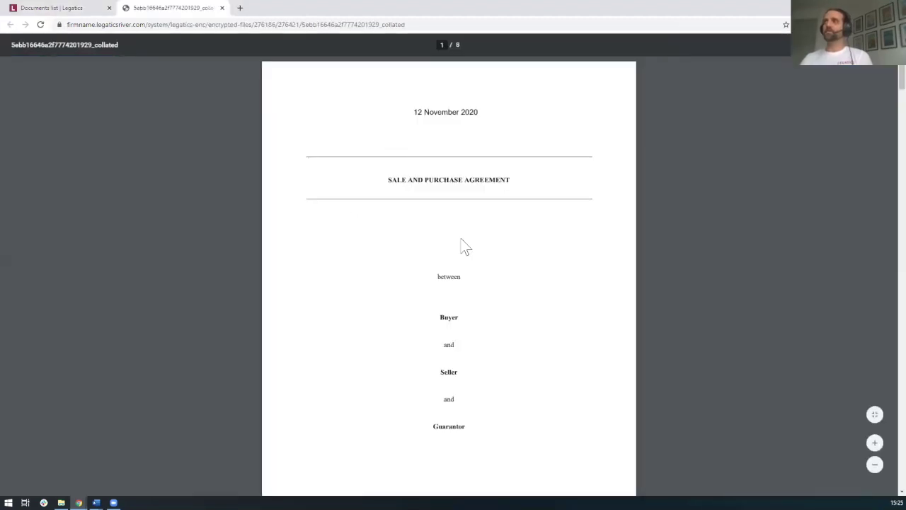
- Scroll through the collated PDF to check the signed Seller, Buyer and Guarantor pages through page 8
scroll(465, 248, down, 20)
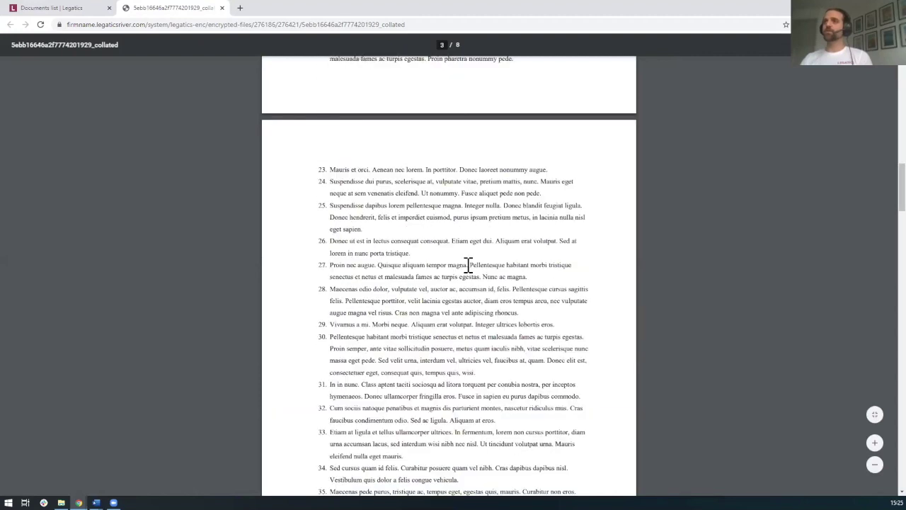
scroll(468, 266, down, 20)
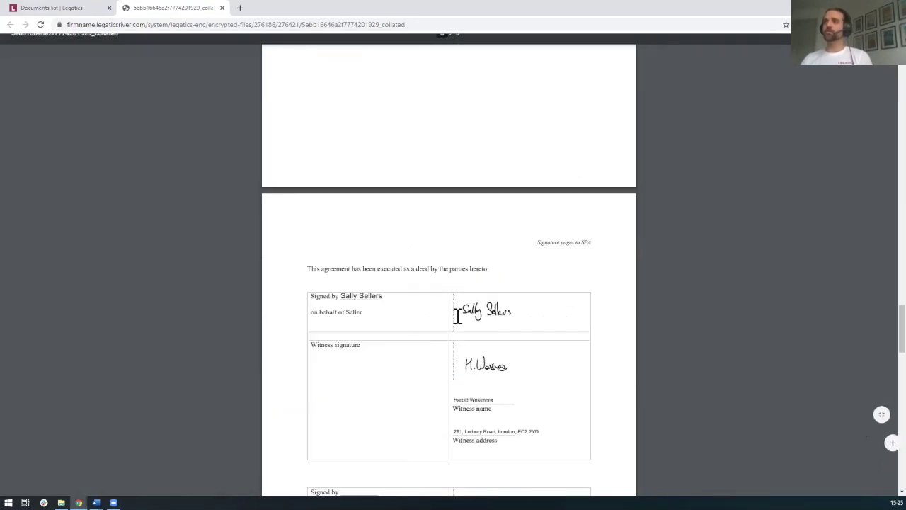
scroll(460, 325, down, 10)
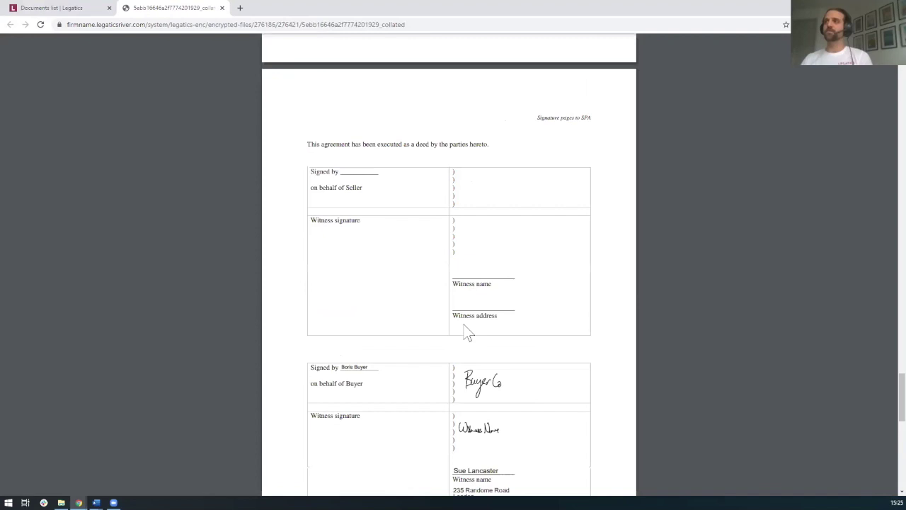
scroll(466, 333, down, 15)
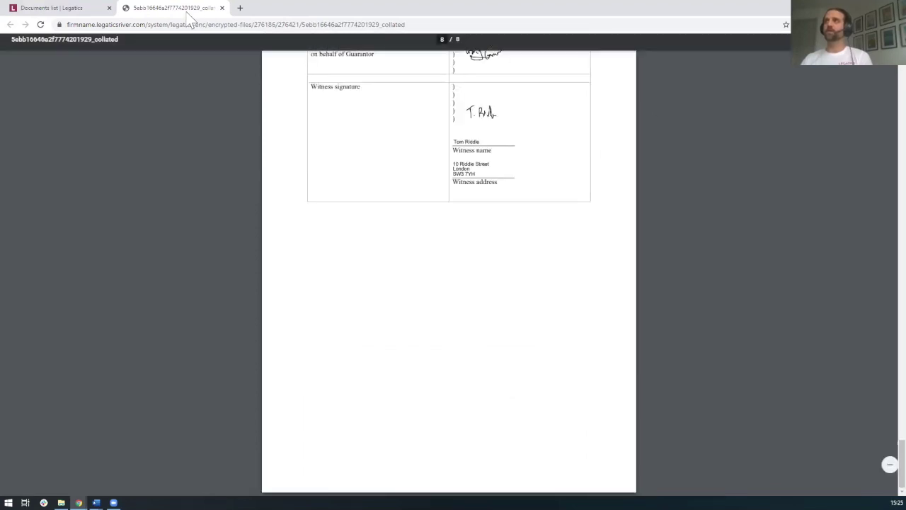
- Set the Sale and purchase deed status to Executed, then view the overview showing 2 executed documents
click(222, 8)
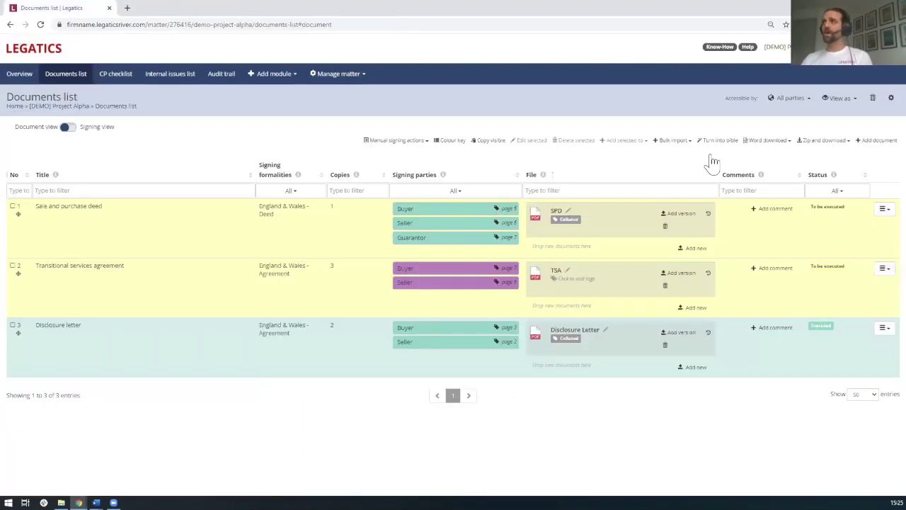
click(816, 207)
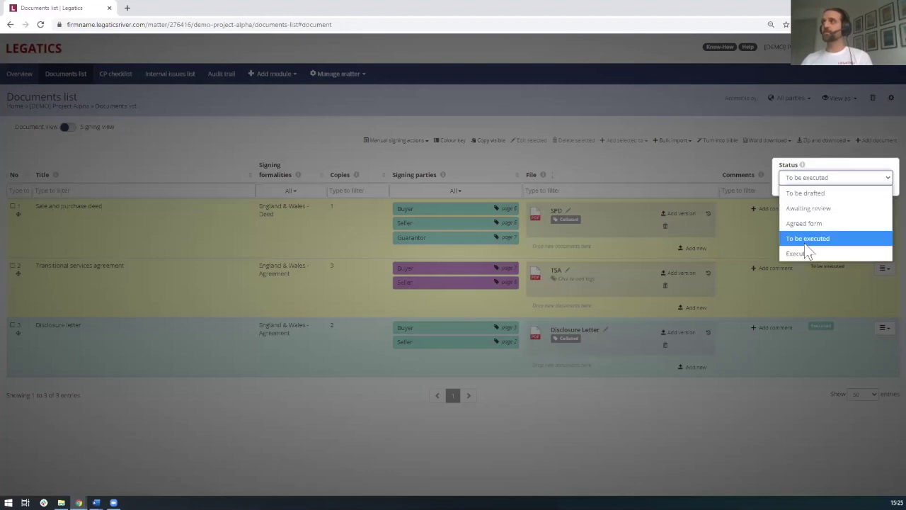
click(806, 253)
click(714, 429)
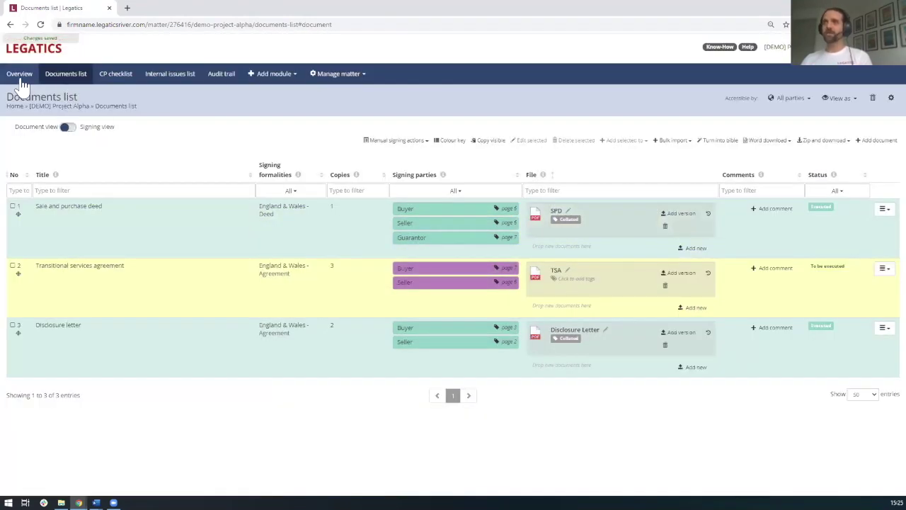
click(22, 79)
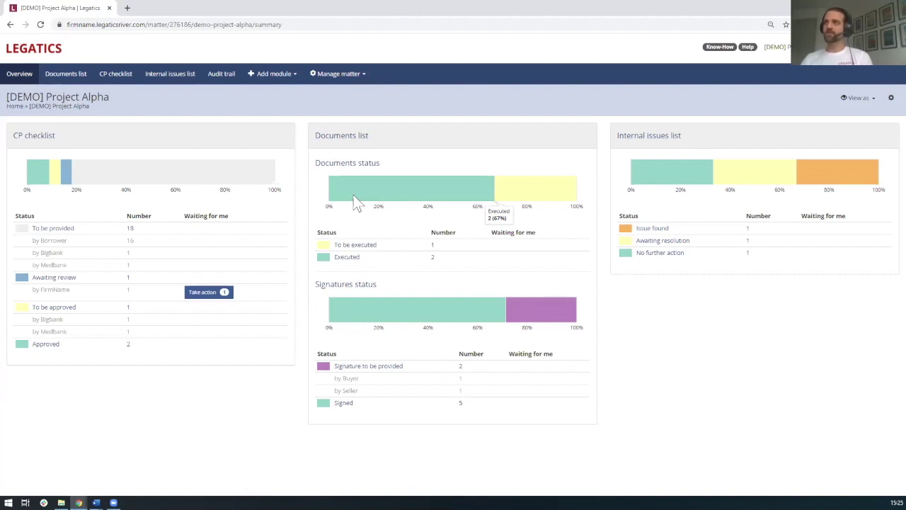
mouse_move(504, 318)
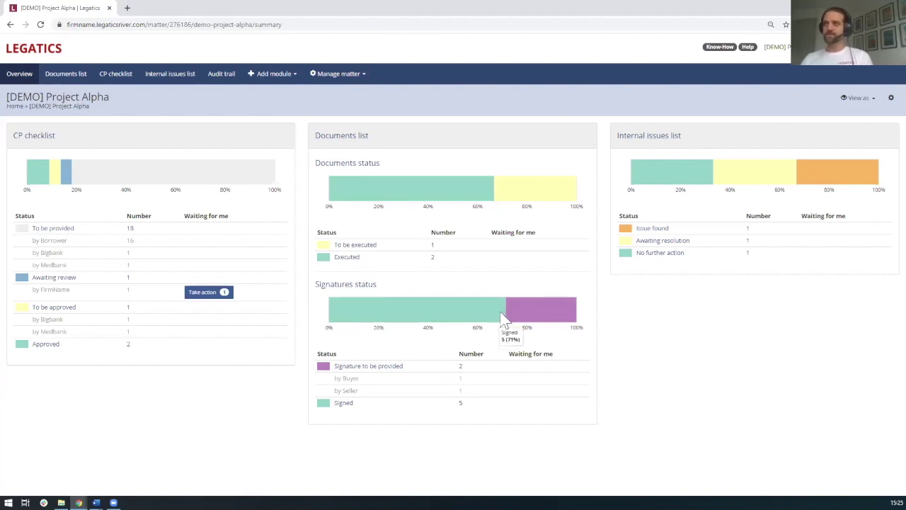